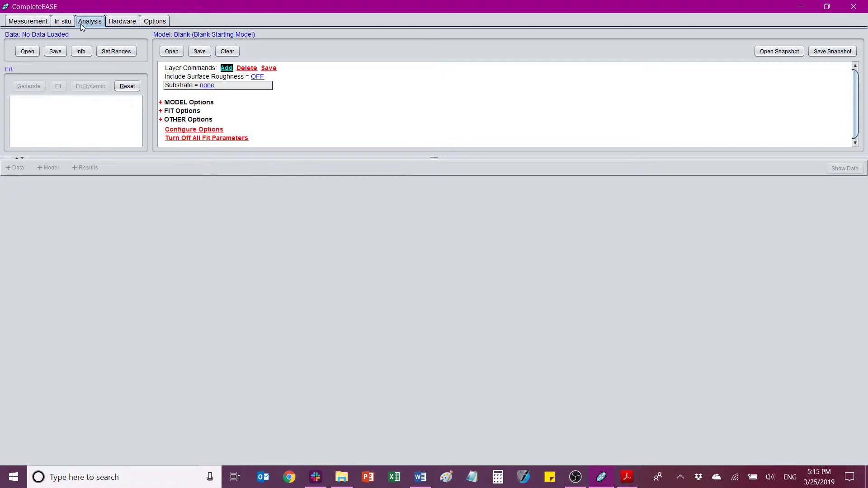
Check the Hardware status page, then return to the Analysis workspace.
left_click(118, 21)
left_click(89, 21)
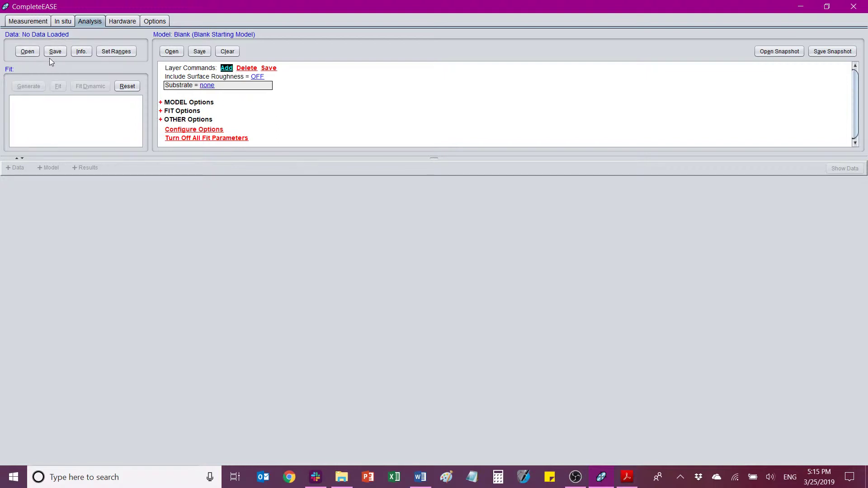
Load R-Al2O3 500nm on Si.SE and show its Psi and Delta spectral curves instead of the map.
left_click(28, 51)
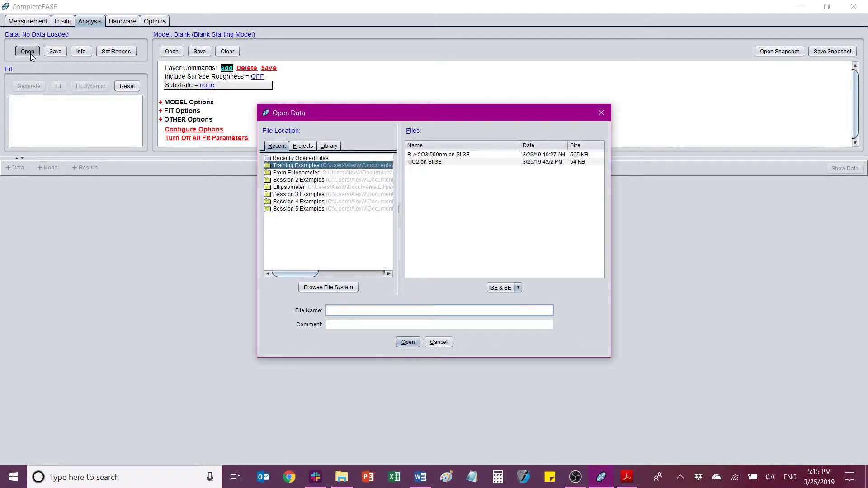
left_click(432, 156)
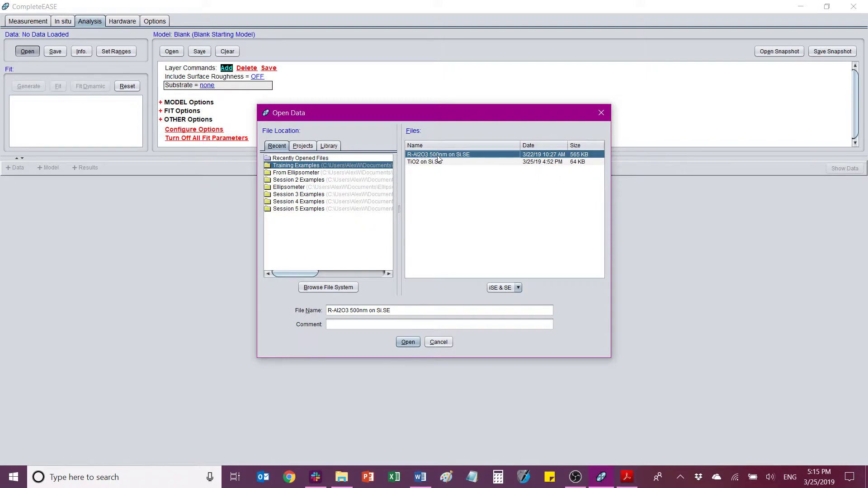
left_click(409, 342)
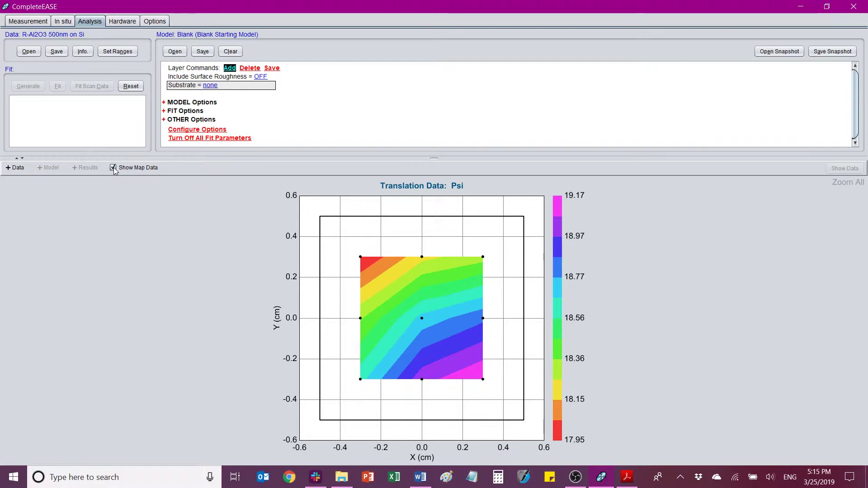
left_click(113, 168)
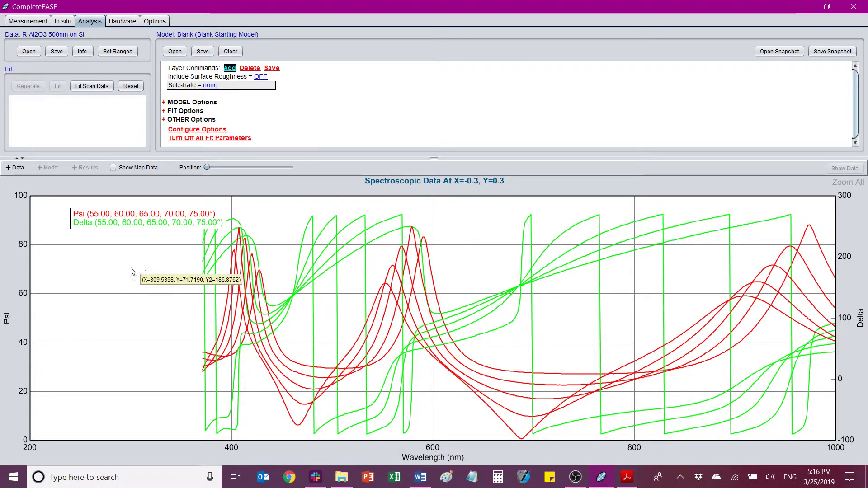
Plot Psi alone on a single Y axis, then try plotting the depolarization data.
left_click(18, 169)
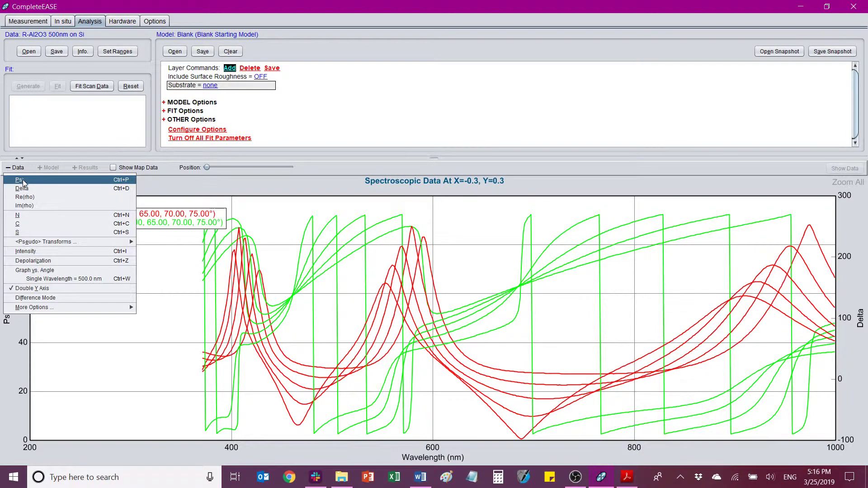
left_click(27, 290)
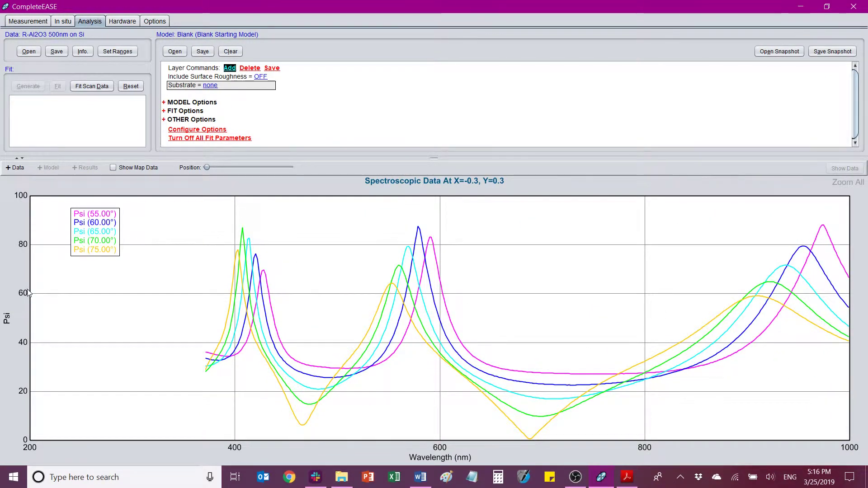
left_click(15, 167)
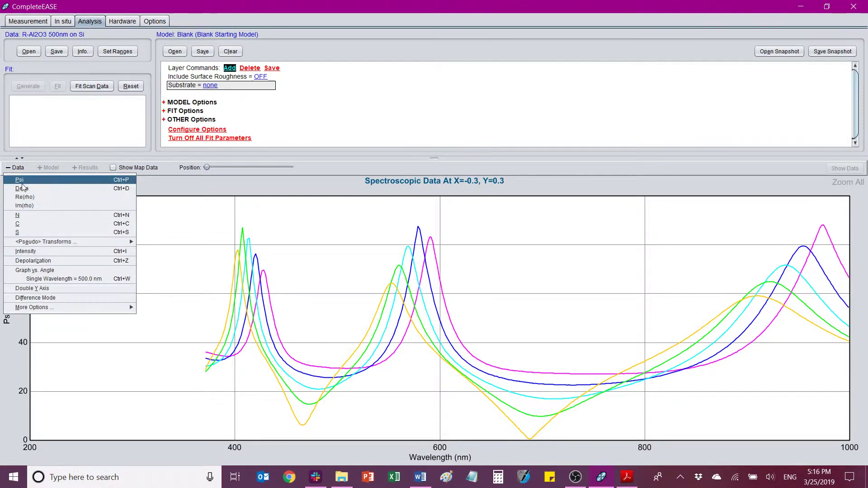
left_click(39, 260)
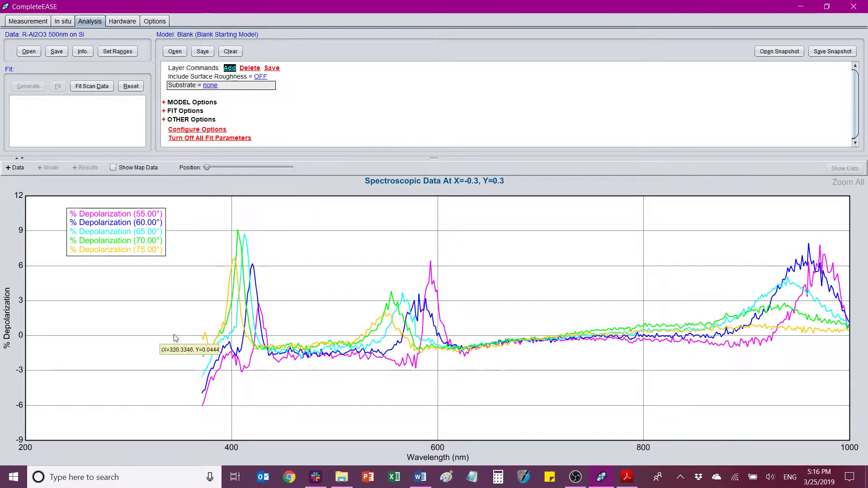
Switch the plot back to Psi and toggle it between Psi and Delta.
left_click(18, 168)
left_click(18, 180)
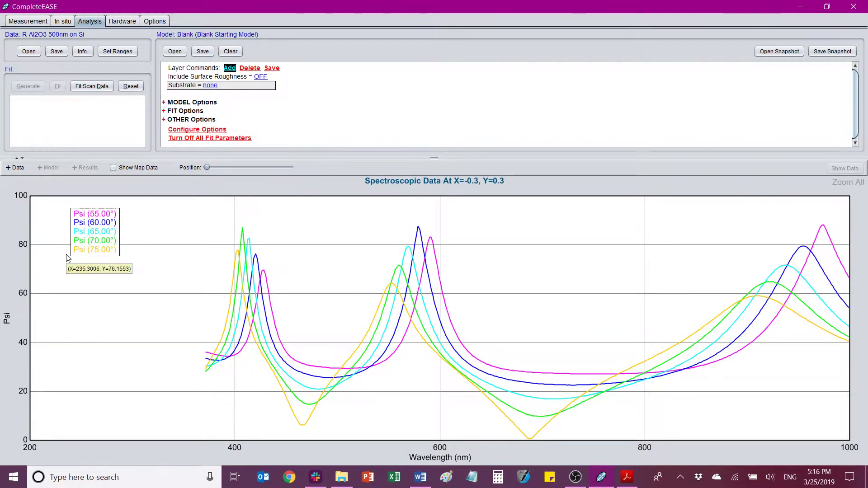
double_click(68, 257)
double_click(68, 258)
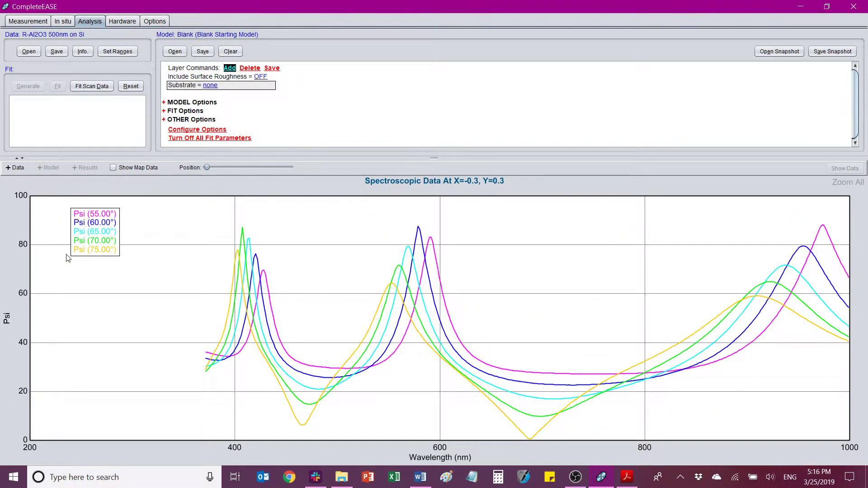
double_click(67, 257)
double_click(67, 256)
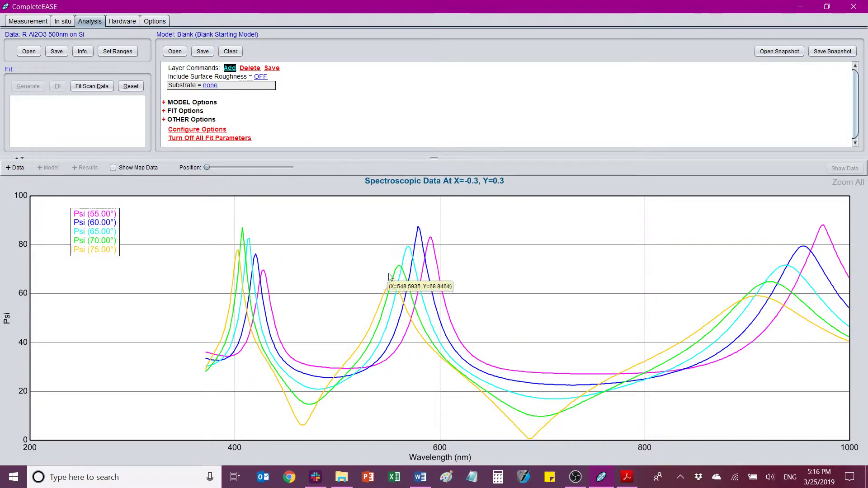
Restrict the data range to the 65.00° angle only.
left_click(117, 51)
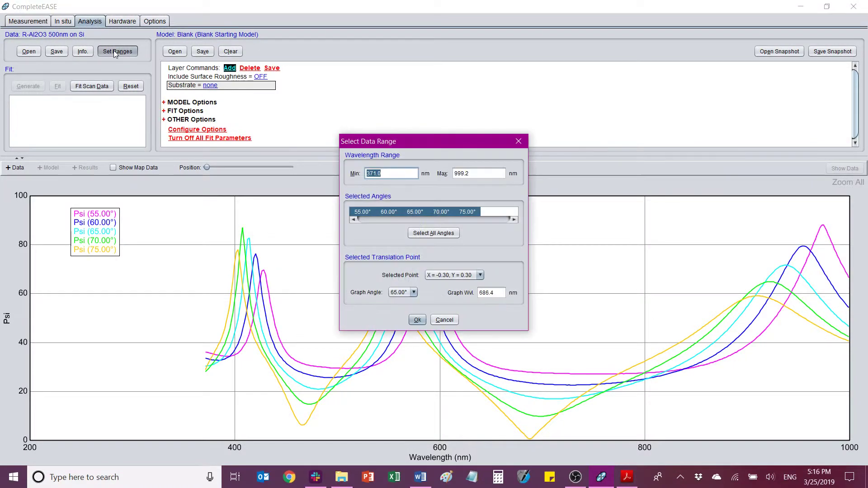
left_click(416, 213)
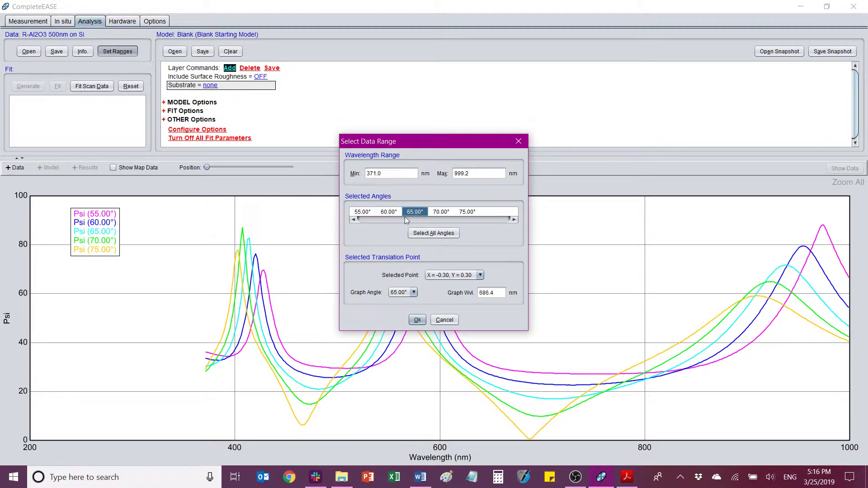
left_click(416, 320)
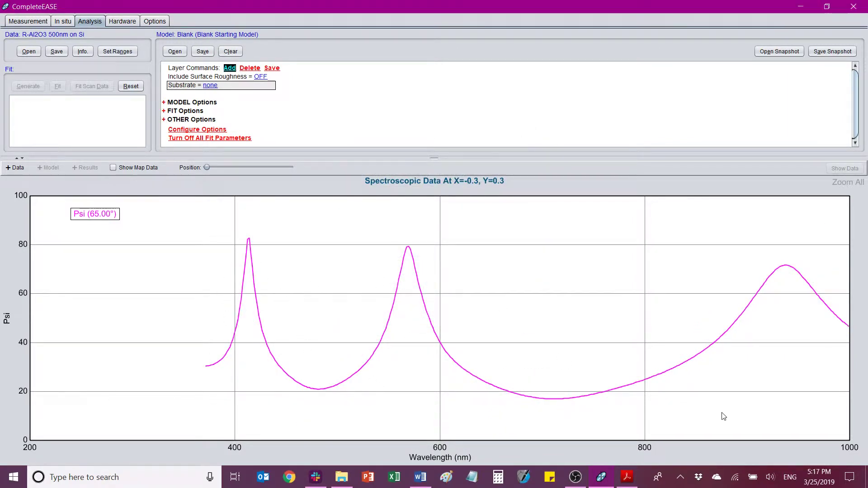
Zoom the graph stepwise down to 611–614.5 nm, then back to the full wavelength range.
mouse_move(723, 416)
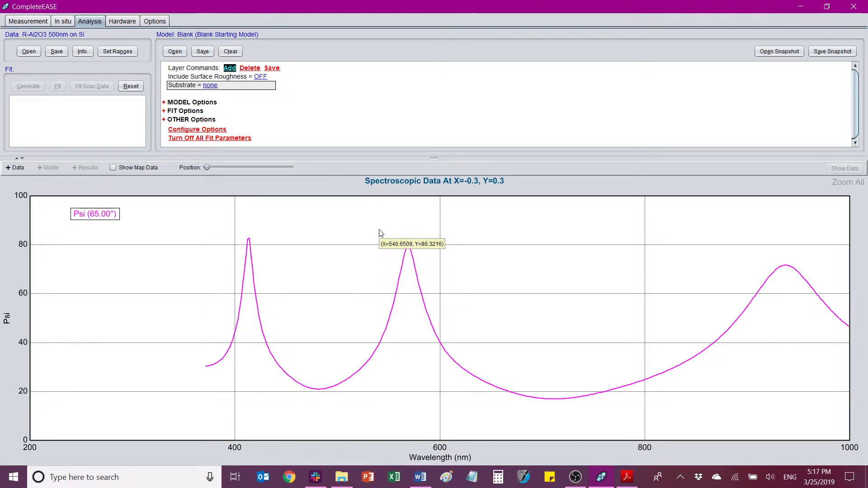
left_click_drag(379, 233, 651, 242)
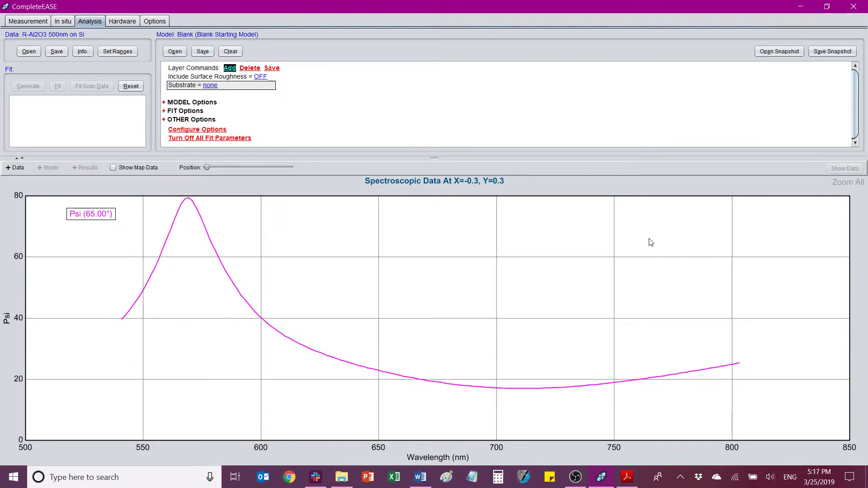
left_click_drag(227, 224, 368, 294)
left_click_drag(318, 272, 466, 313)
left_click_drag(395, 313, 552, 314)
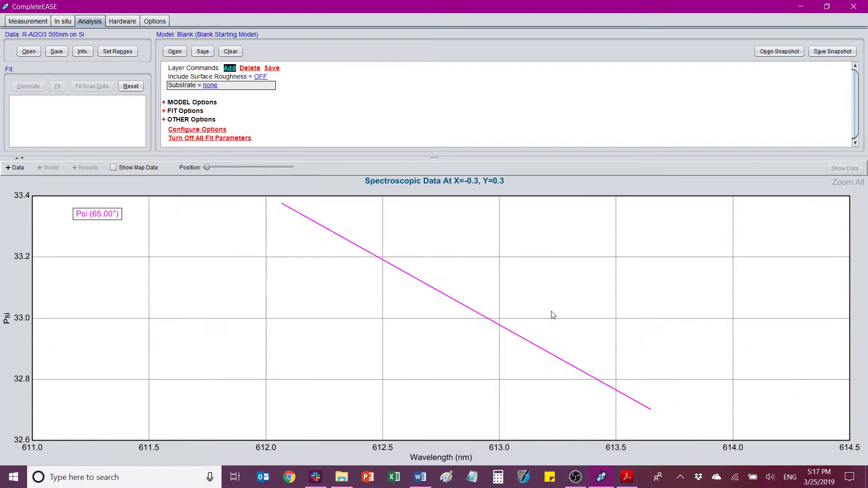
double_click(477, 278)
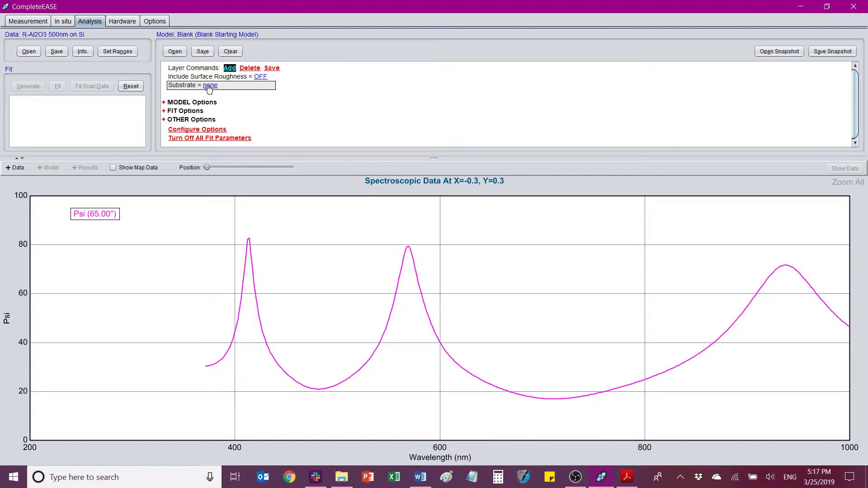
Set the model substrate to Si_JAW.mat from the Semiconductor library.
left_click(210, 85)
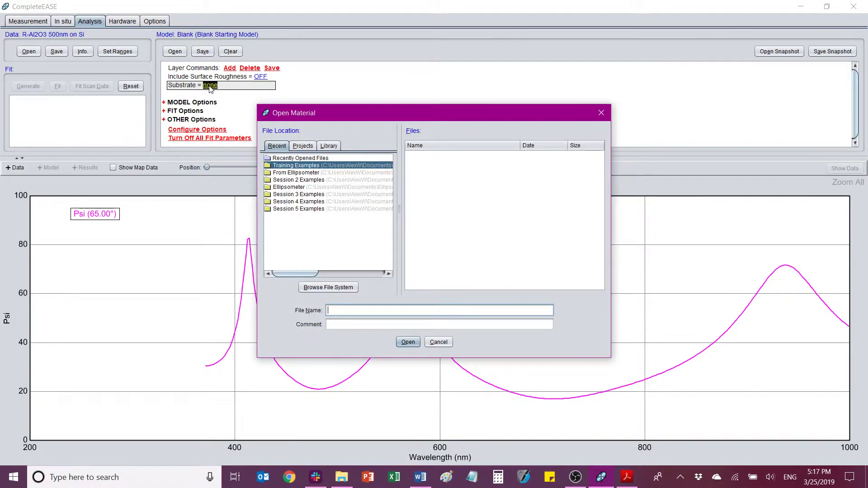
left_click(328, 145)
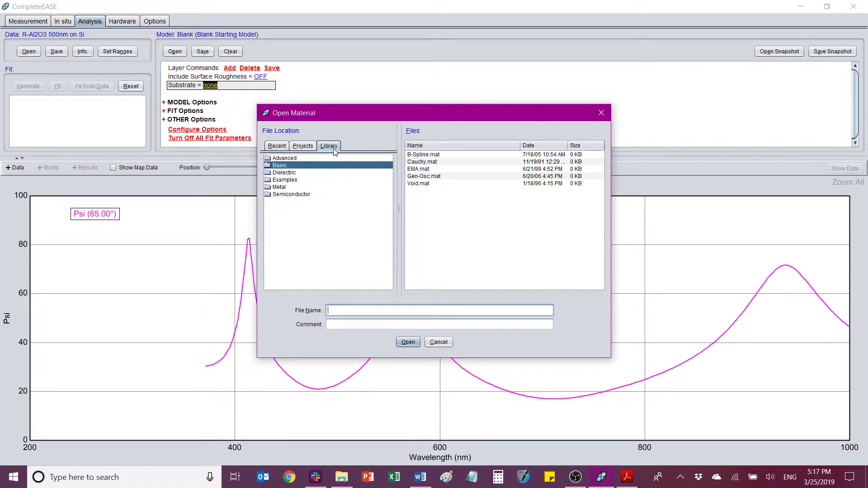
left_click(286, 195)
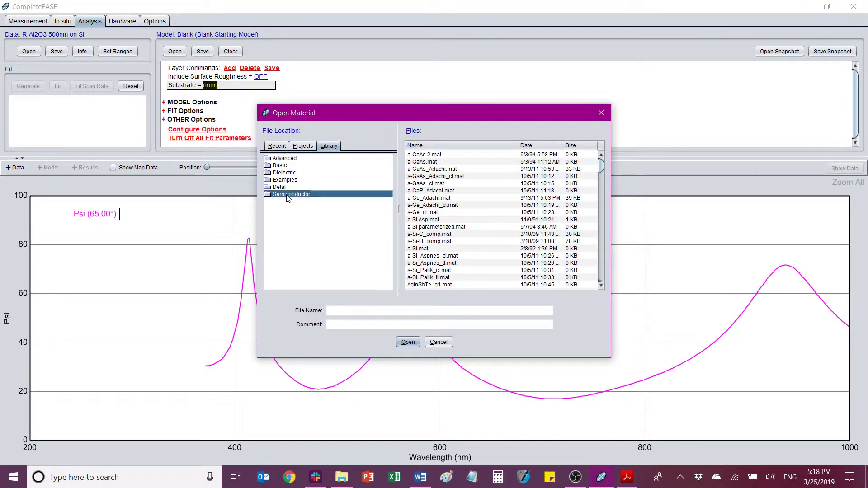
scroll(445, 246, "down", 15)
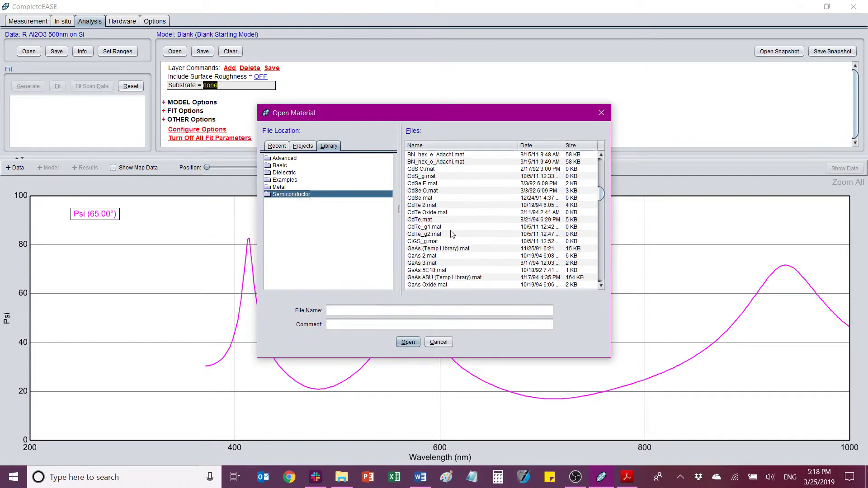
scroll(481, 205, "down", 20)
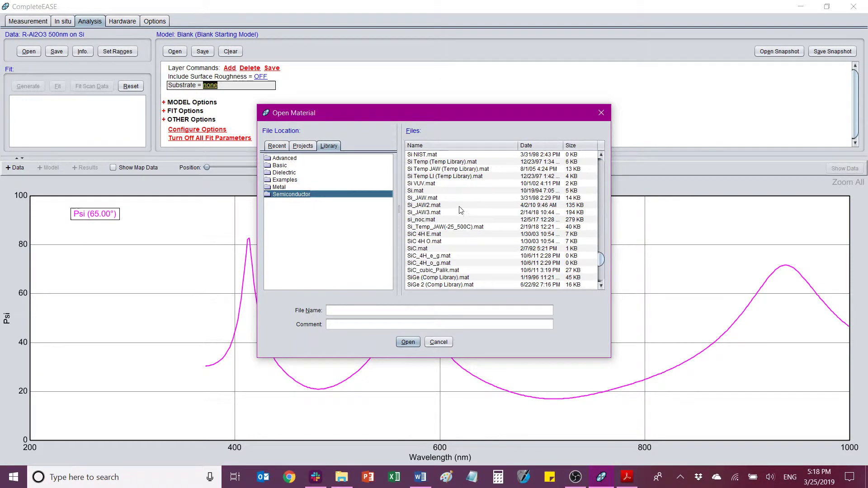
left_click(427, 199)
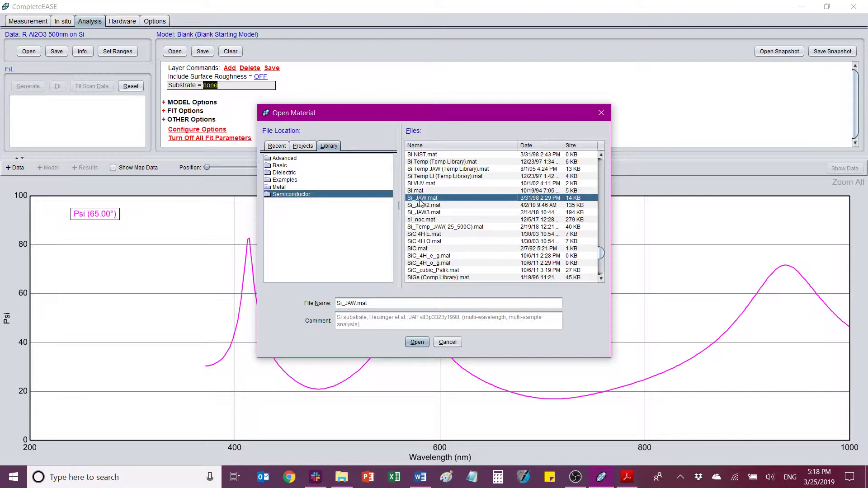
left_click(417, 342)
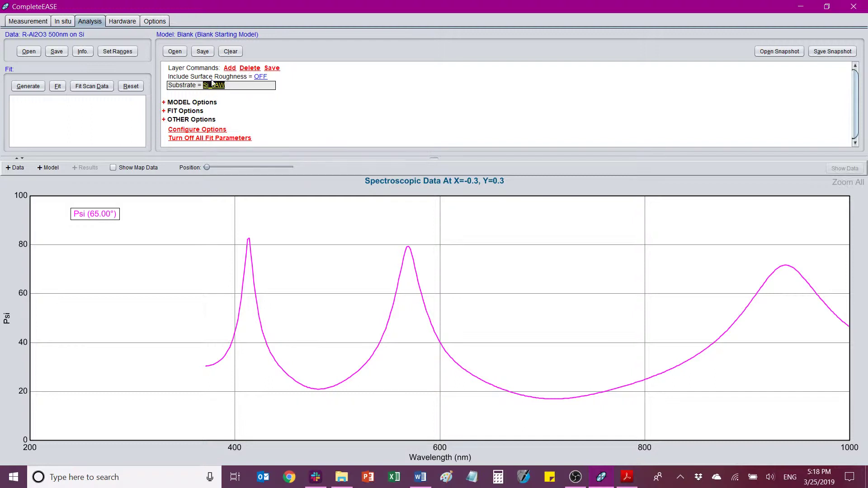
Add the tabulated Al2O3.MAT from the Dielectric library as Layer 1 above Si_JAW.
left_click(233, 68)
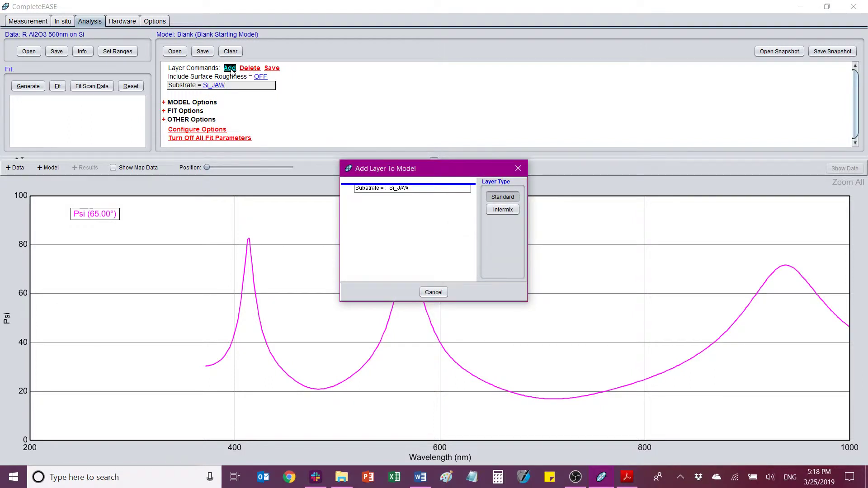
left_click(404, 185)
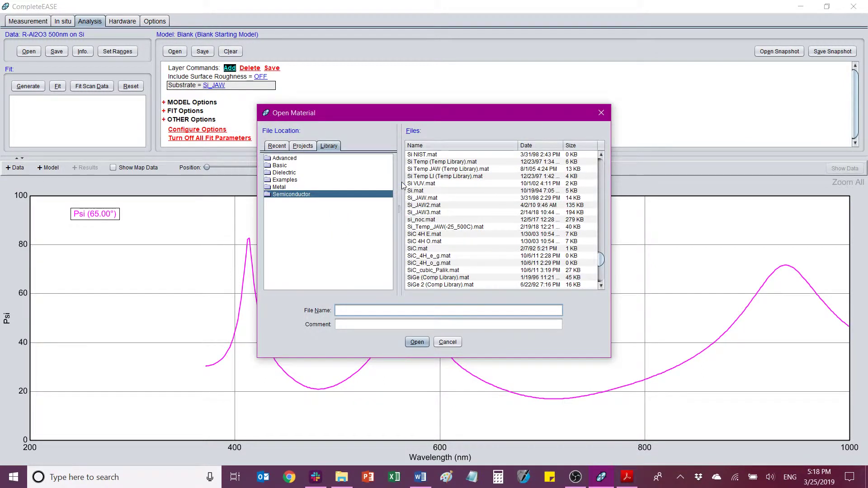
left_click(288, 175)
scroll(447, 245, "down", 3)
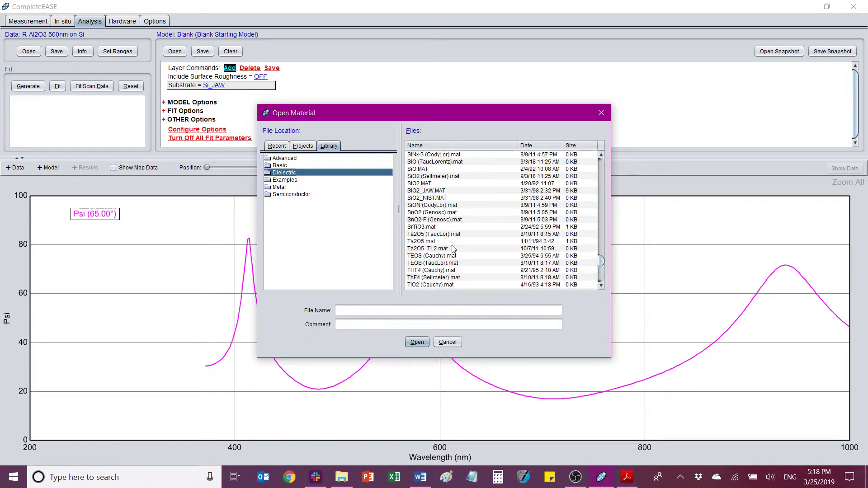
scroll(448, 244, "up", 5)
scroll(448, 244, "up", 15)
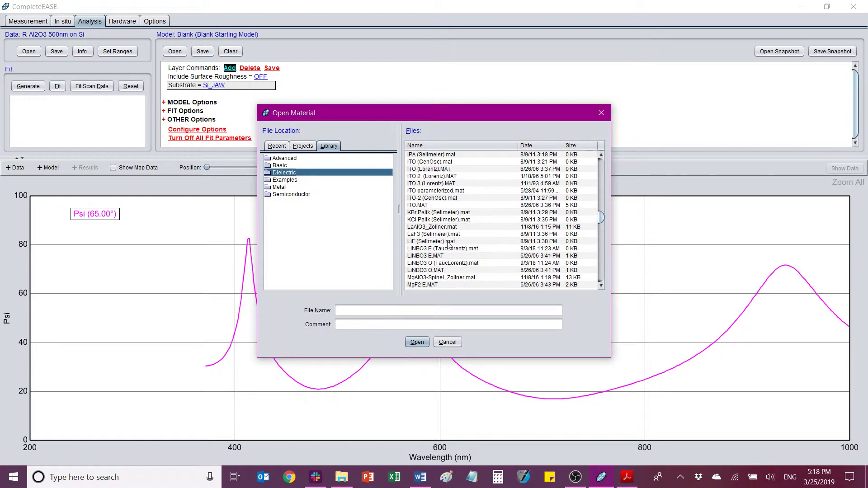
scroll(447, 244, "up", 10)
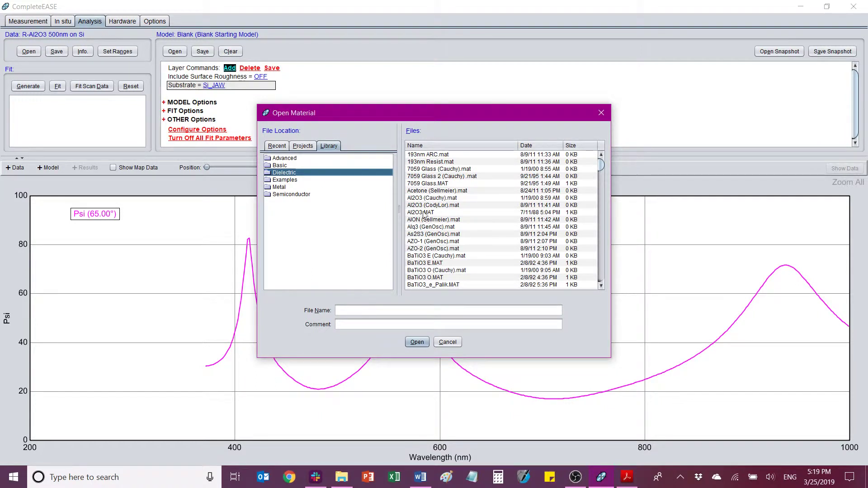
left_click(449, 199)
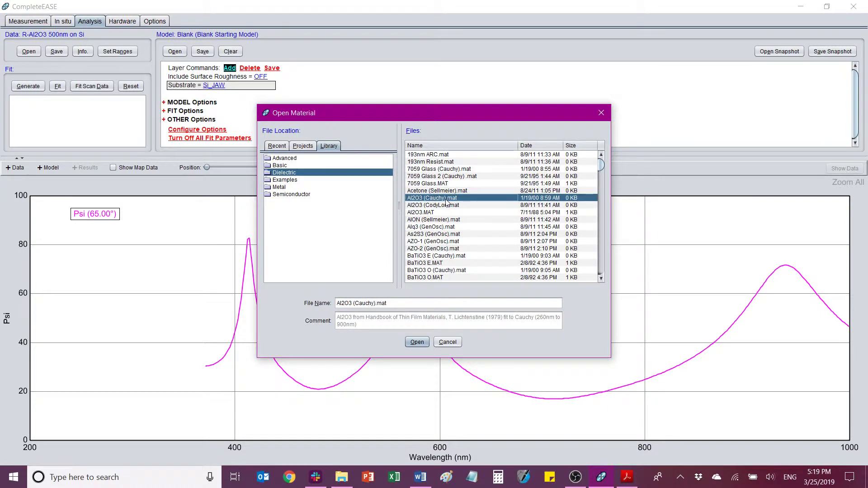
left_click(443, 205)
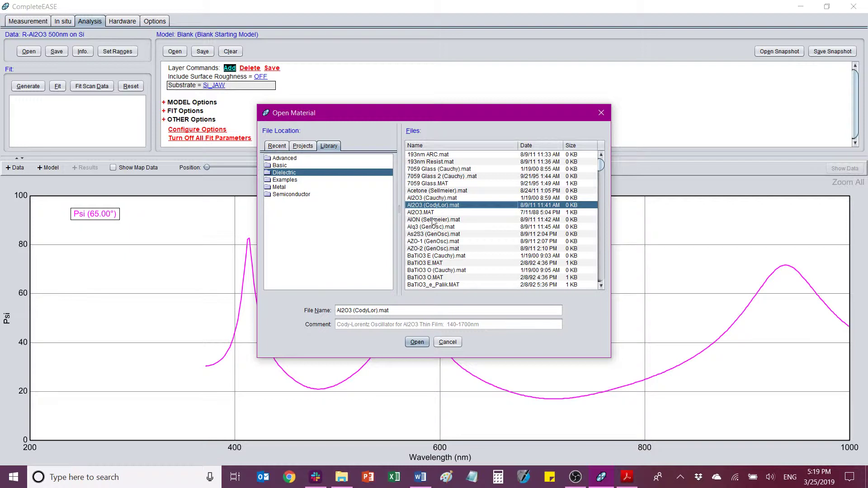
left_click(436, 212)
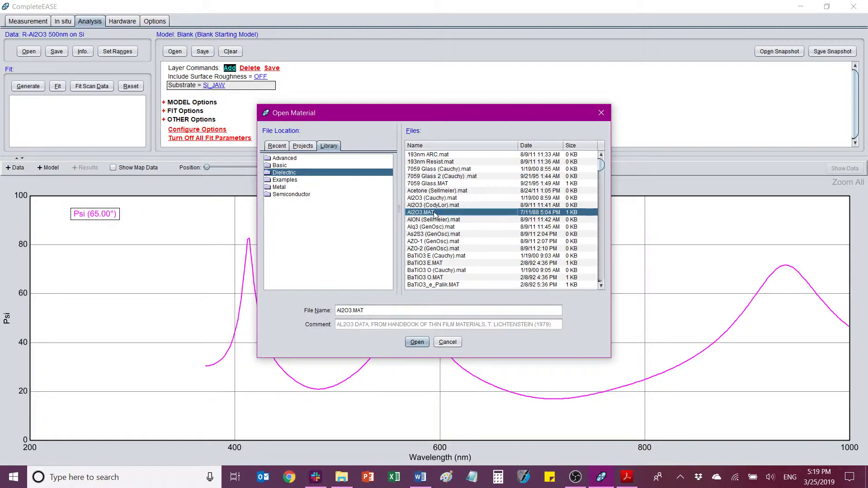
left_click(419, 341)
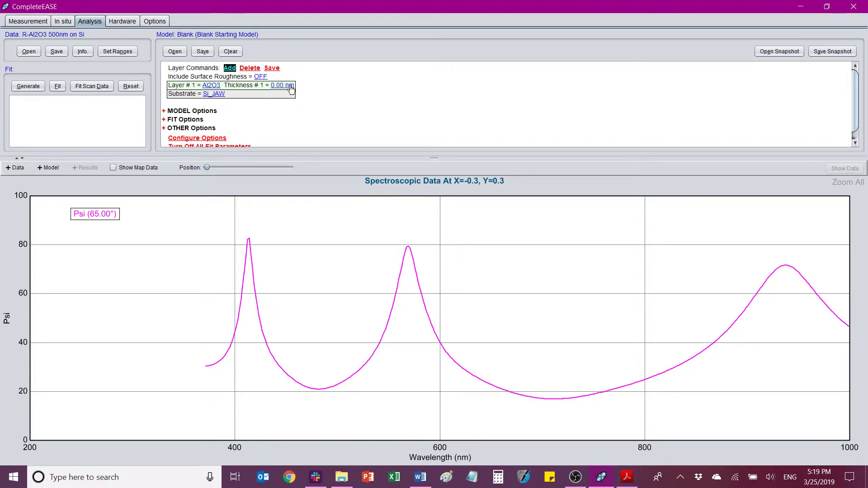
Give the Al2O3 layer an initial thickness of 500 nm.
left_click(289, 87)
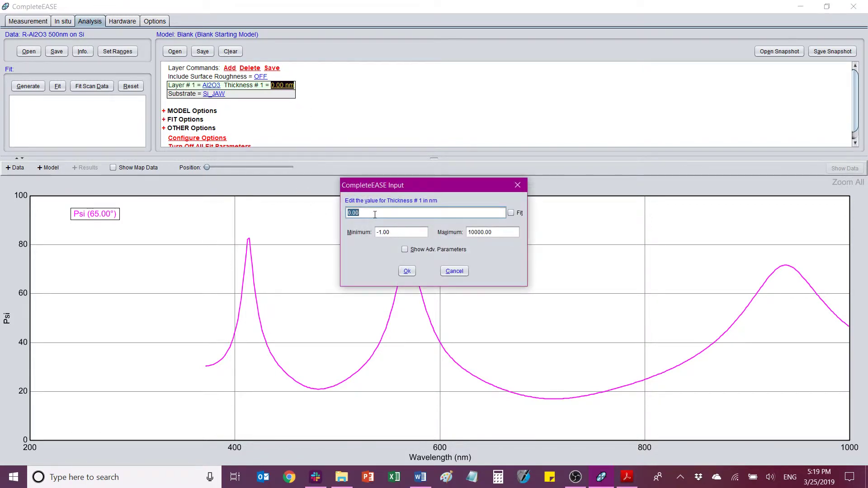
type("1")
left_click(406, 271)
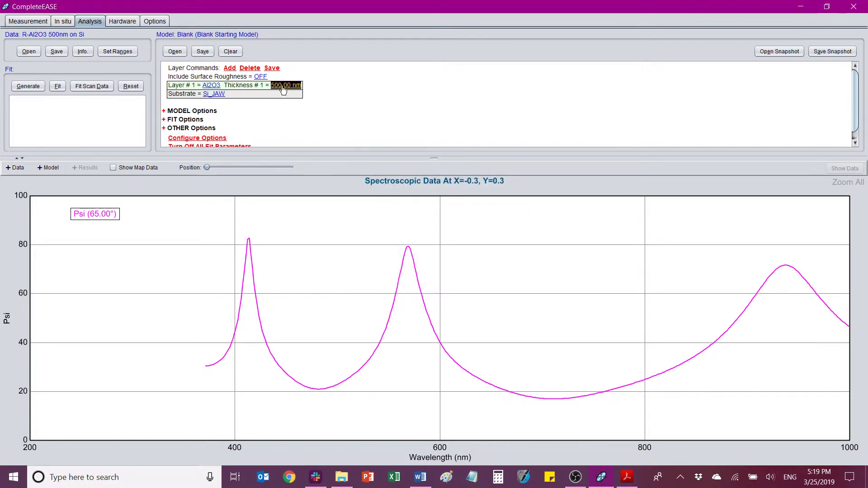
Fine-tune the thickness to 470.00 nm so the model peaks match the measured Psi.
scroll(290, 87, "down", 2)
scroll(295, 87, "down", 13)
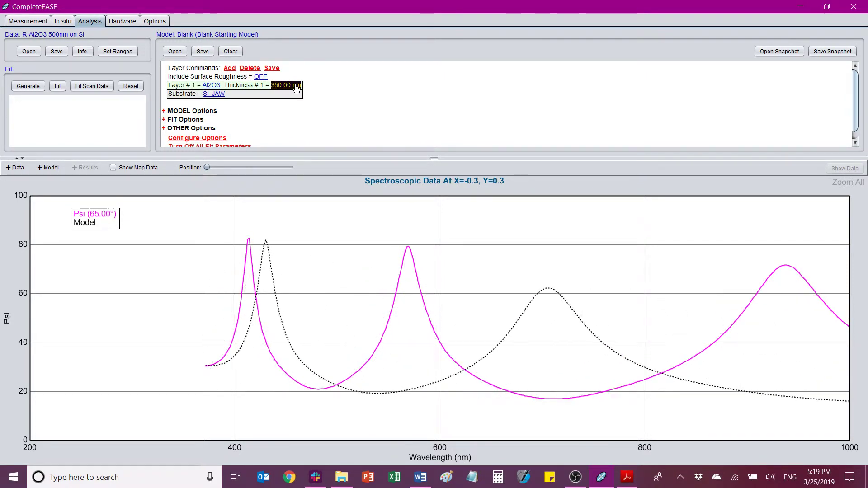
scroll(297, 89, "down", 8)
scroll(297, 89, "up", 7)
scroll(296, 89, "up", 6)
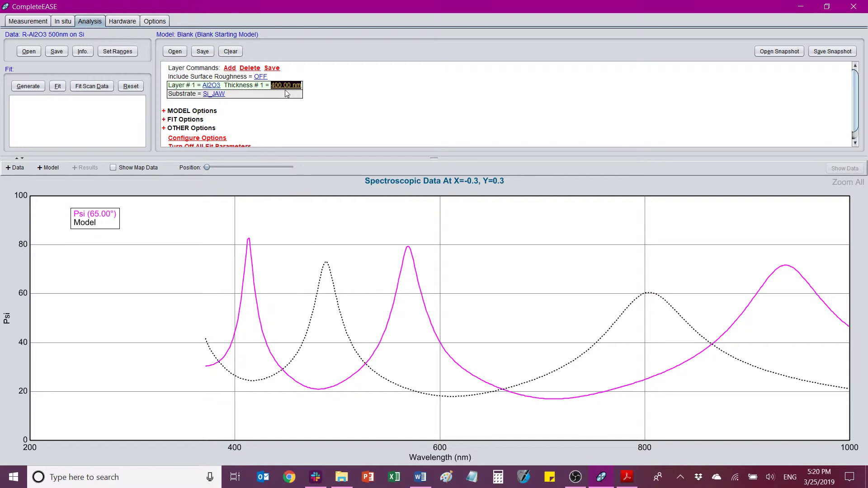
scroll(287, 91, "up", 6)
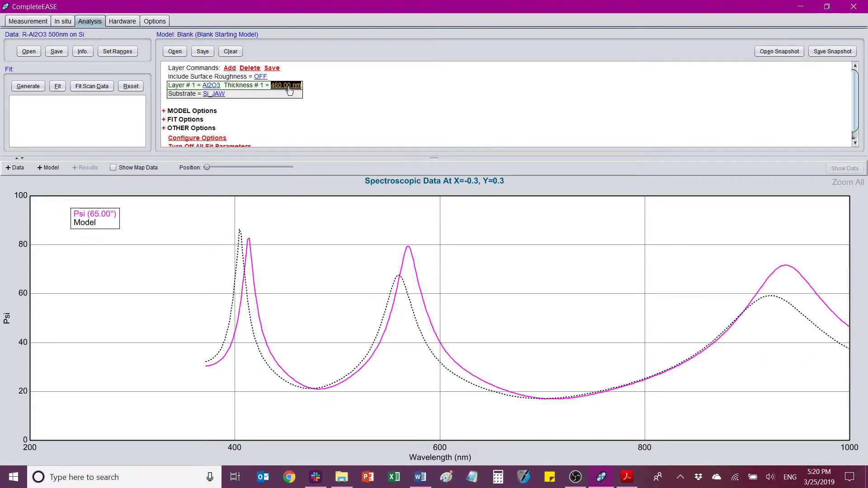
scroll(289, 91, "up", 1)
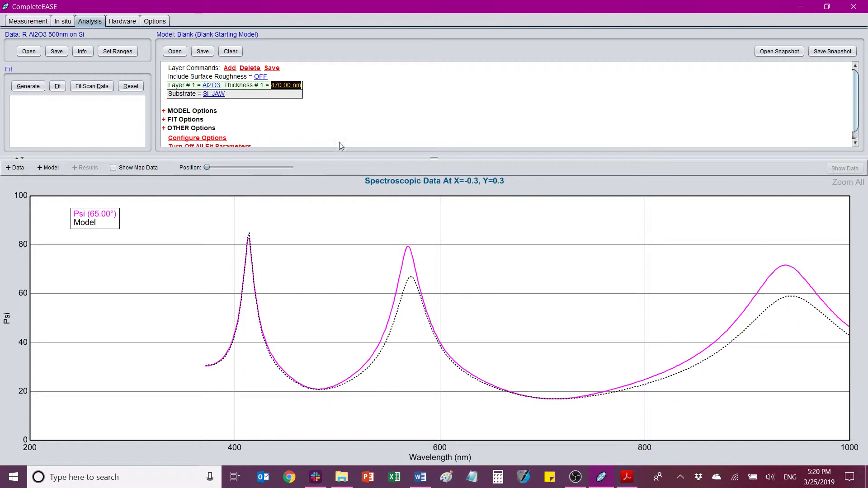
scroll(291, 93, "up", 10)
scroll(293, 91, "up", 10)
scroll(293, 91, "up", 17)
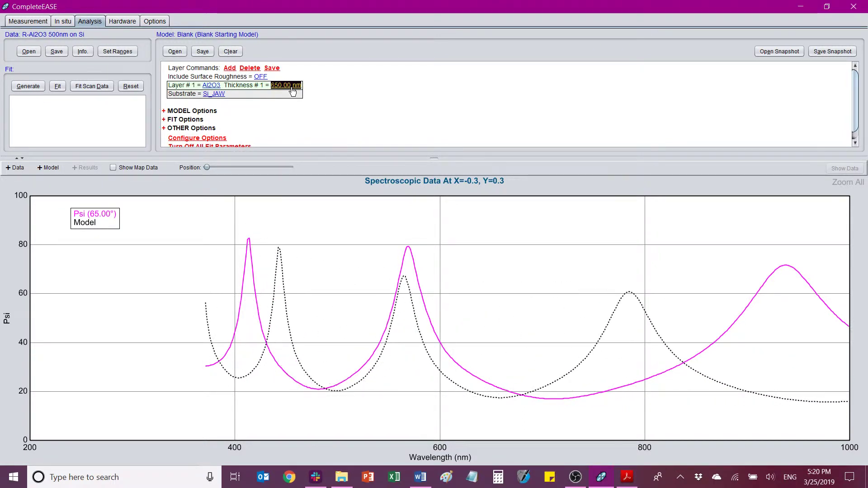
scroll(293, 92, "up", 15)
scroll(293, 92, "up", 16)
scroll(292, 92, "down", 20)
scroll(293, 92, "down", 20)
scroll(293, 92, "down", 3)
scroll(293, 92, "down", 3)
scroll(293, 91, "up", 3)
scroll(293, 92, "down", 1)
scroll(293, 92, "down", 2)
scroll(292, 92, "down", 2)
scroll(293, 92, "up", 2)
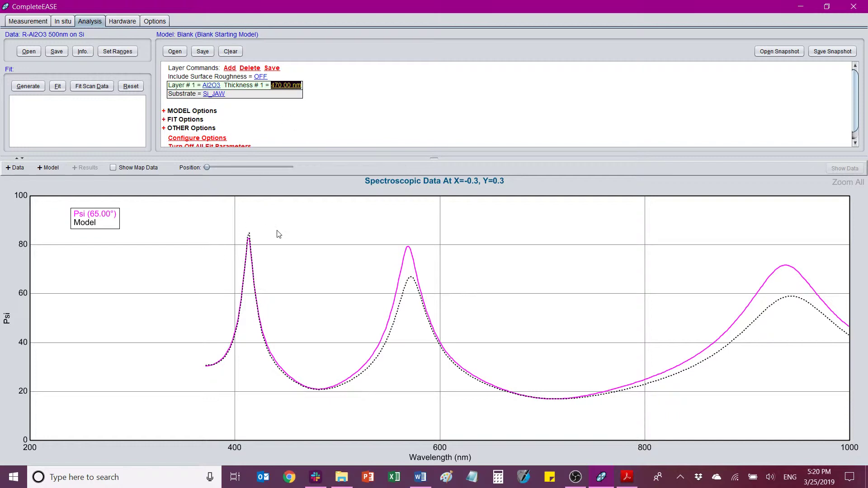
mouse_move(278, 233)
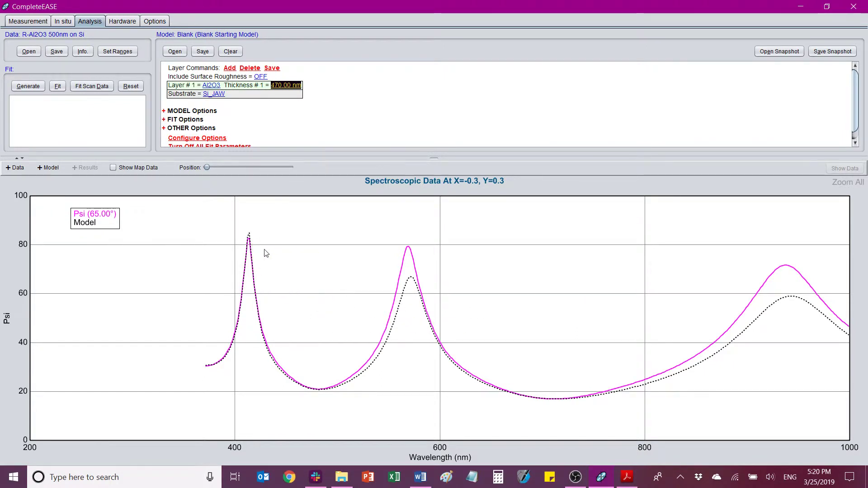
mouse_move(266, 253)
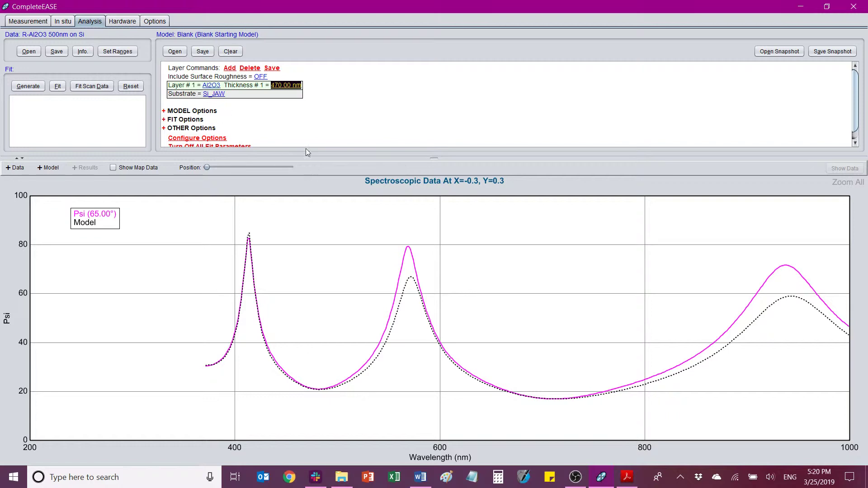
Fit the Al2O3 thickness, reaching 468.45 nm with MSE 117.244.
left_click(284, 89)
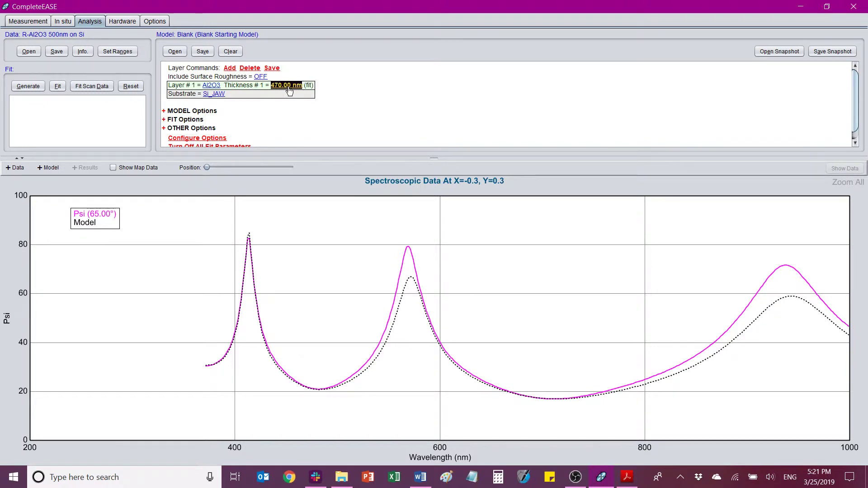
left_click(58, 86)
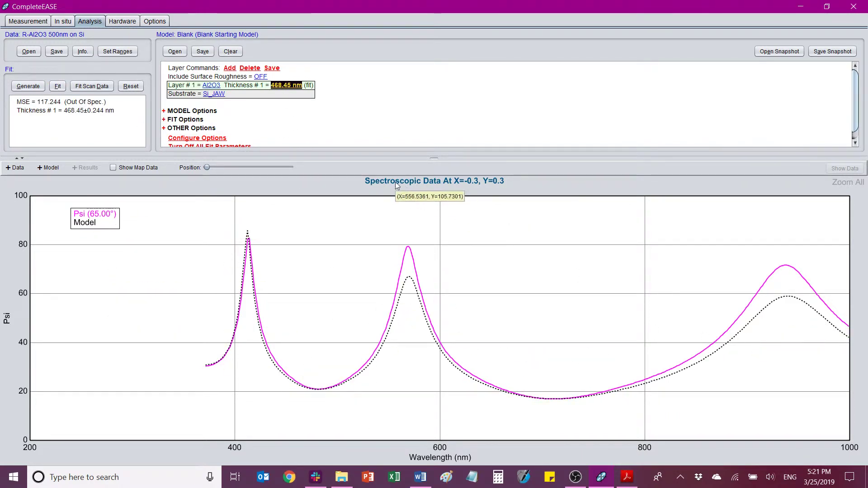
Replace layer 1 with Al2O3 (Cauchy).mat and expand it to show A, B and C.
left_click(212, 89)
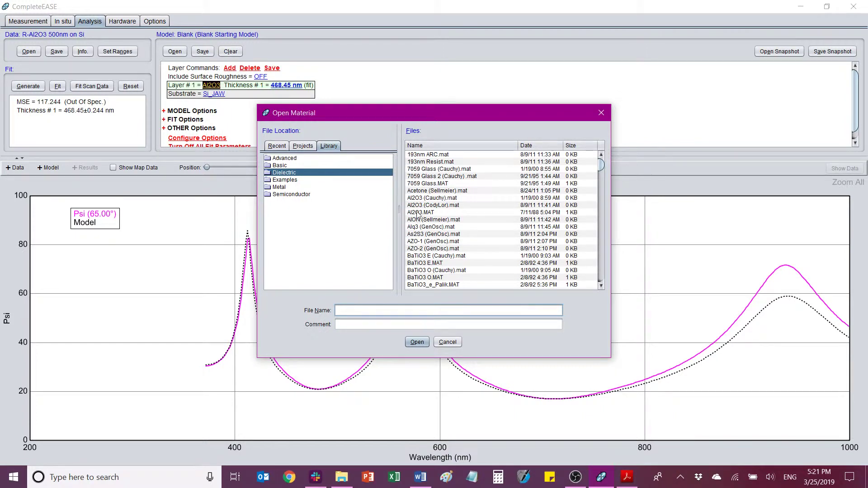
left_click(431, 199)
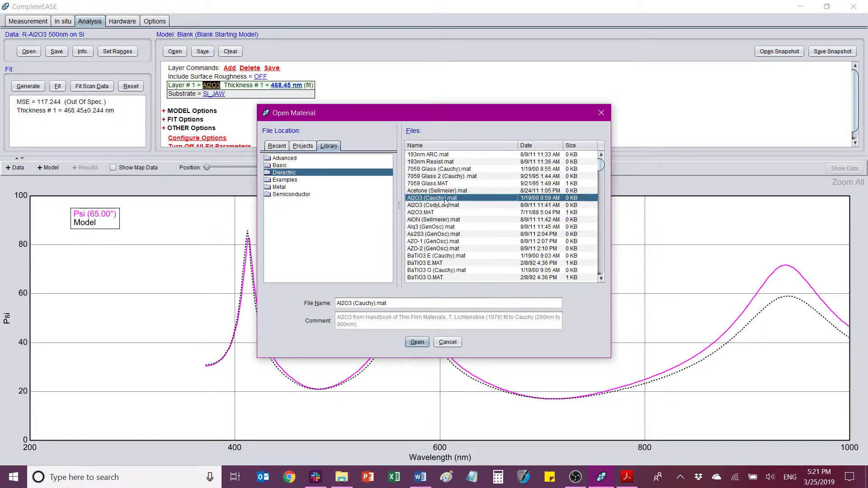
left_click(416, 342)
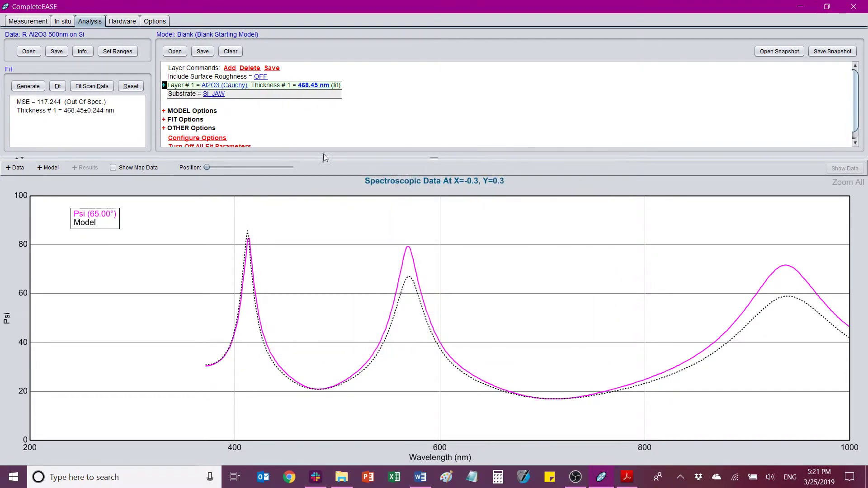
left_click(165, 85)
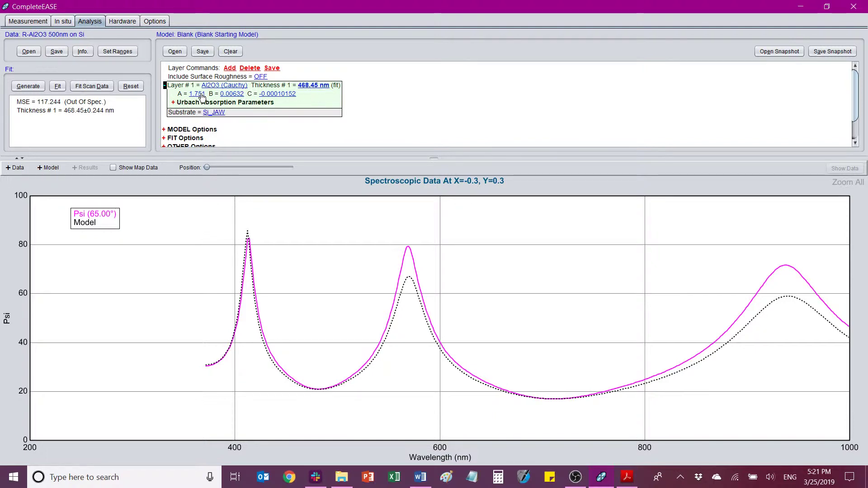
Adjust Cauchy A to 1.631 and thickness to 518.45 nm so the model overlays the Psi data.
scroll(202, 96, "up", 1)
scroll(202, 96, "up", 3)
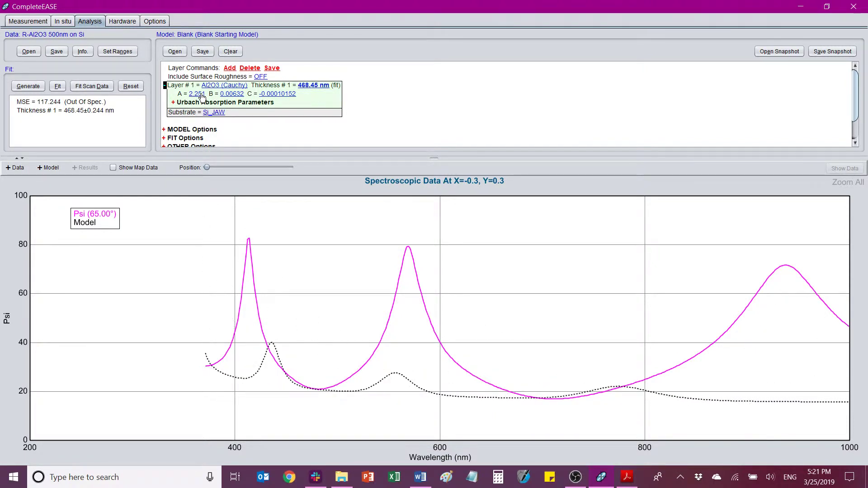
scroll(202, 96, "down", 3)
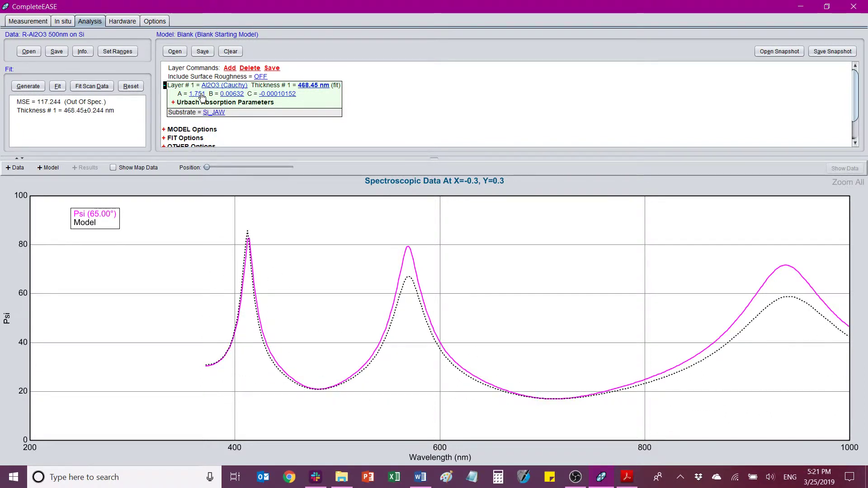
scroll(202, 96, "up", 1)
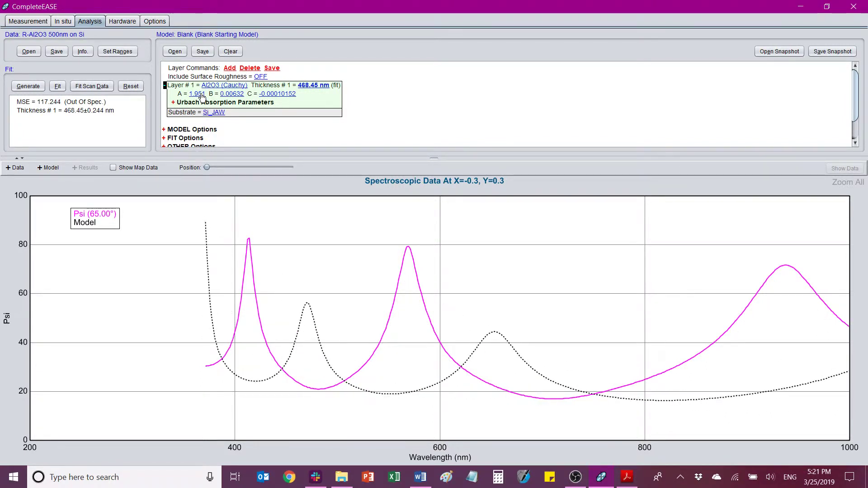
scroll(202, 96, "up", 1)
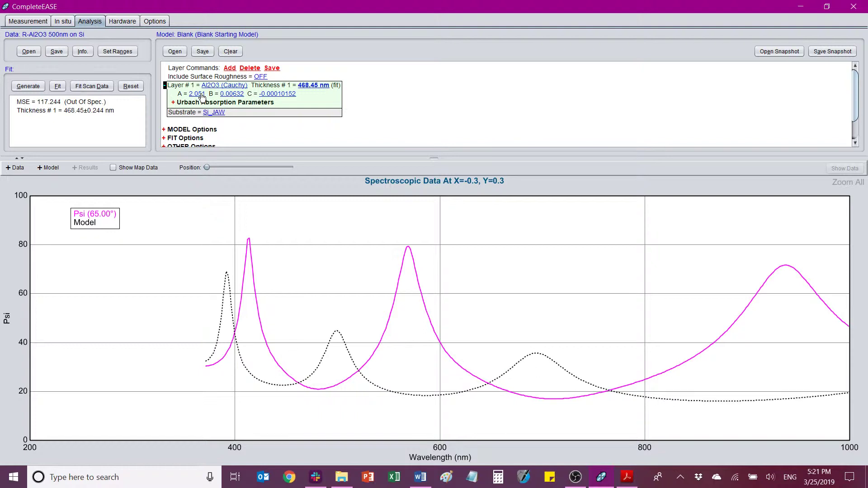
scroll(202, 96, "down", 2)
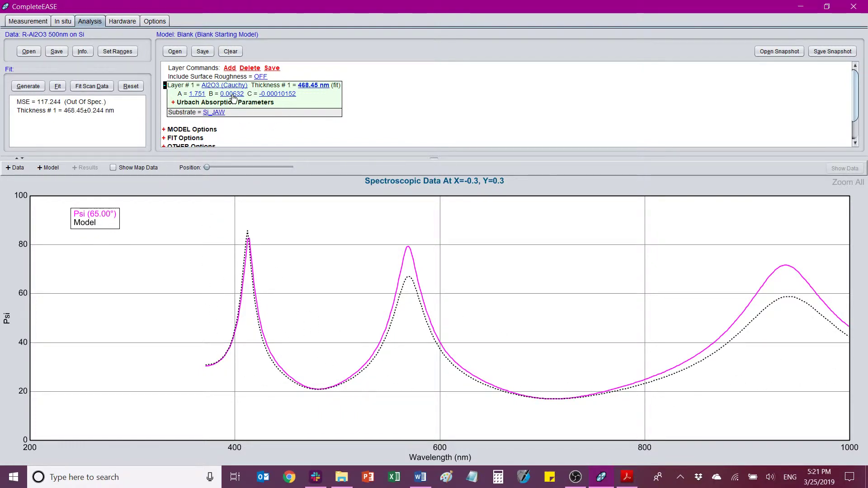
scroll(232, 98, "up", 9)
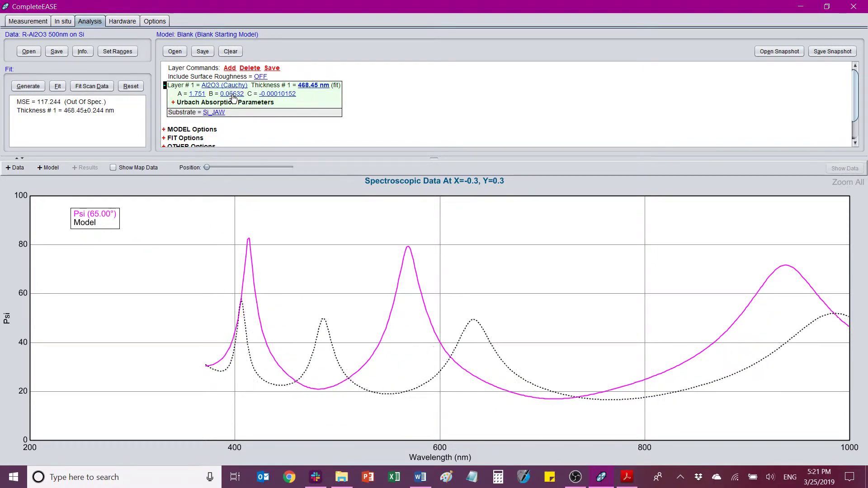
scroll(232, 98, "up", 1)
scroll(233, 98, "up", 1)
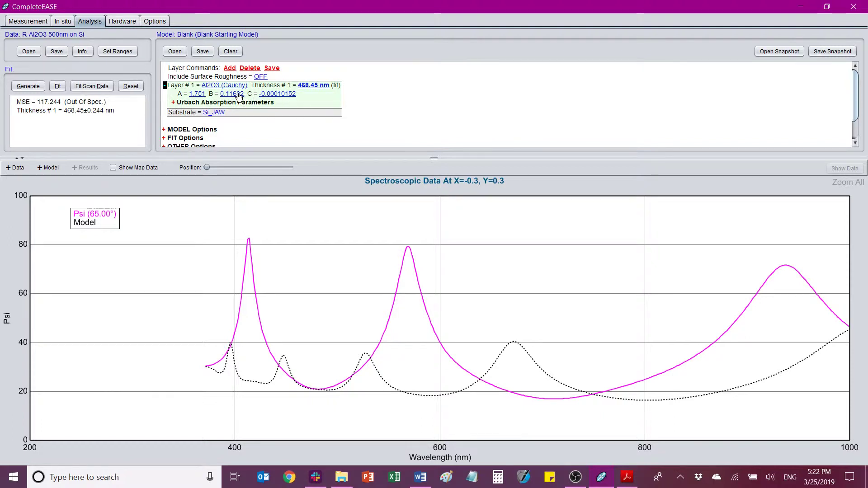
scroll(238, 96, "down", 11)
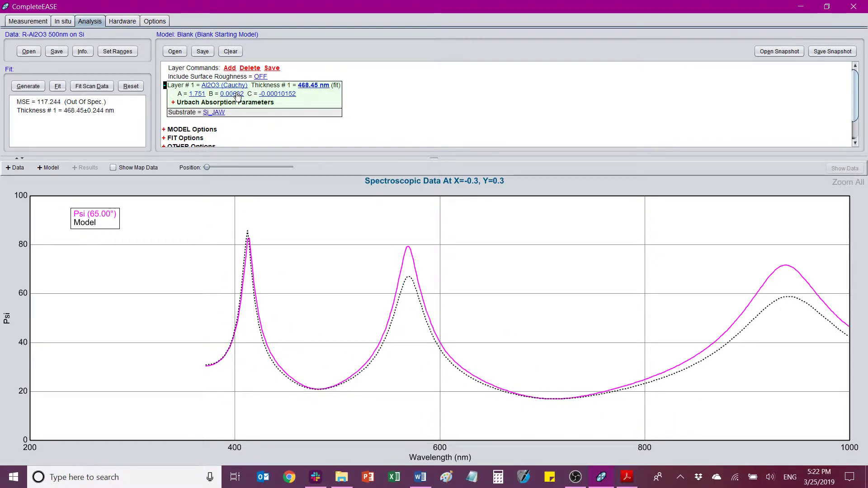
scroll(197, 97, "down", 1)
scroll(197, 98, "up", 1)
scroll(200, 95, "down", 1)
scroll(200, 95, "down", 2)
scroll(309, 92, "up", 2)
scroll(309, 92, "up", 1)
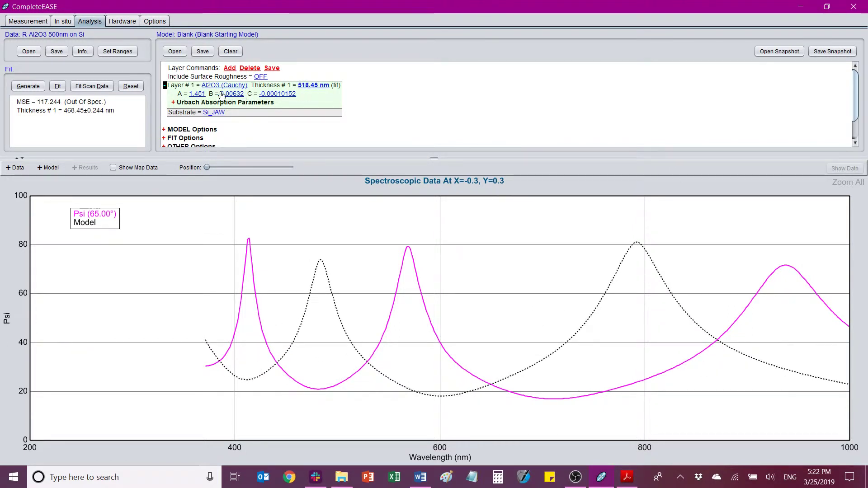
scroll(201, 96, "up", 1)
scroll(200, 96, "up", 1)
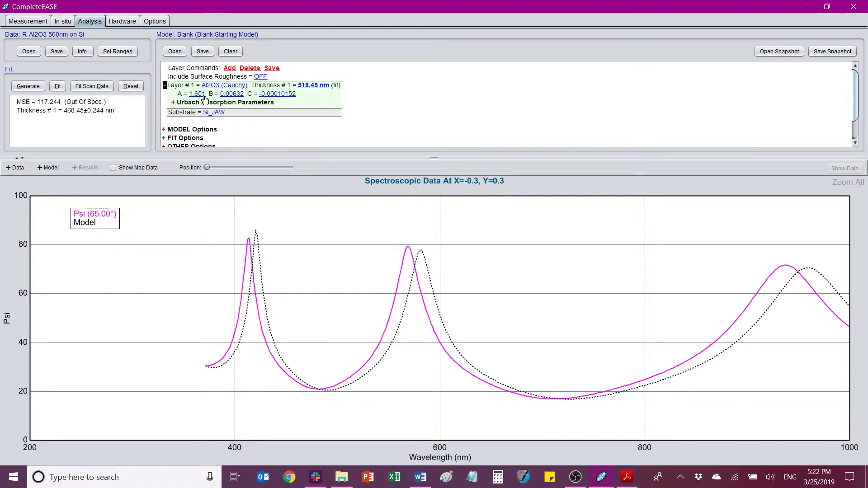
scroll(204, 99, "down", 2)
scroll(204, 99, "down", 1)
scroll(205, 99, "up", 1)
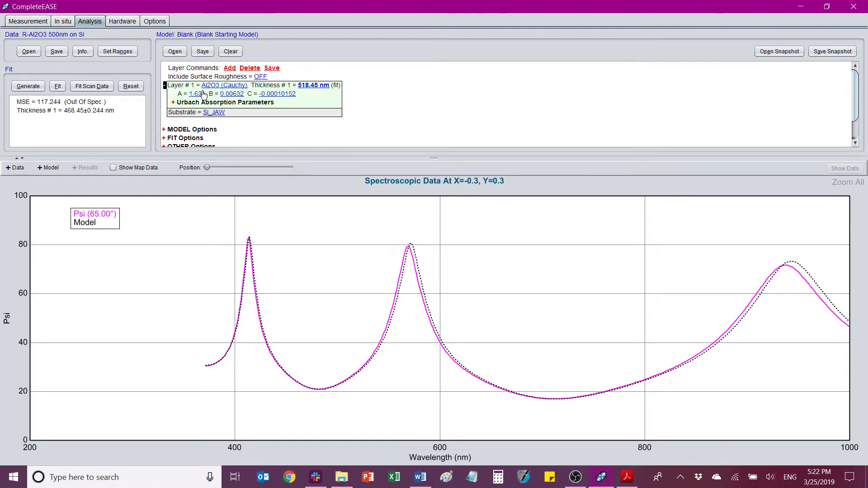
Free Cauchy A and B and refit: 510.76 nm, A = 1.640, B = 0.00739, MSE 9.643.
left_click(202, 94)
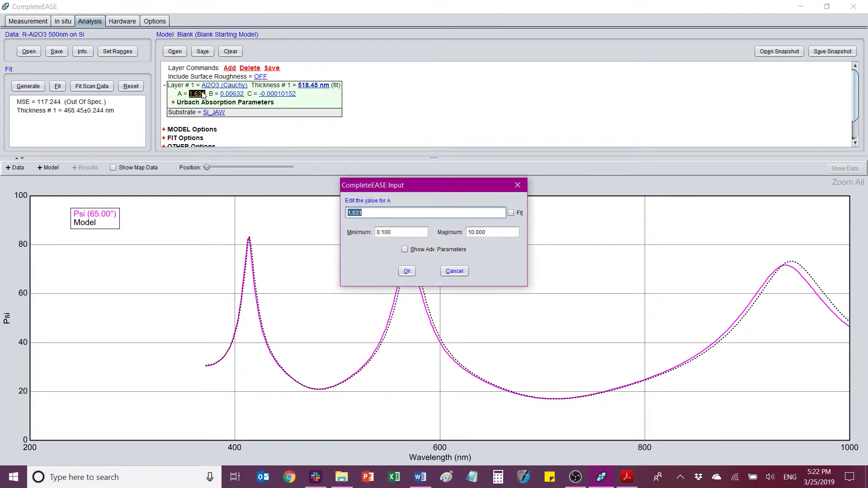
left_click(455, 272)
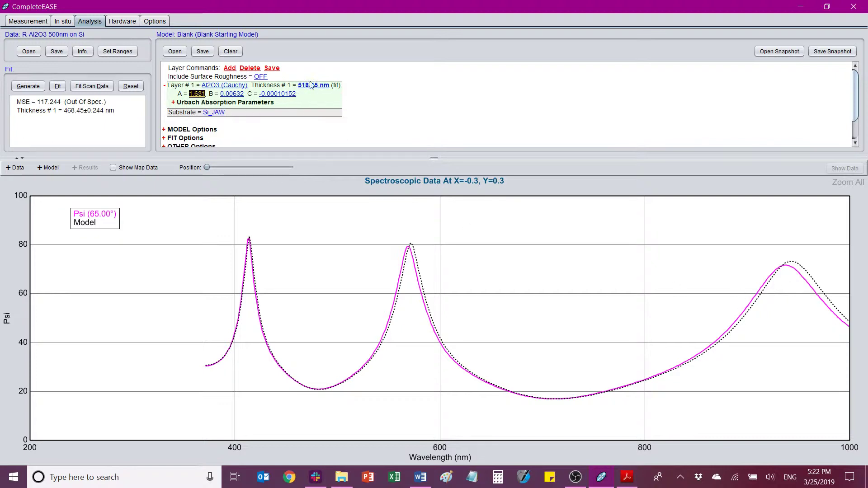
left_click(198, 95)
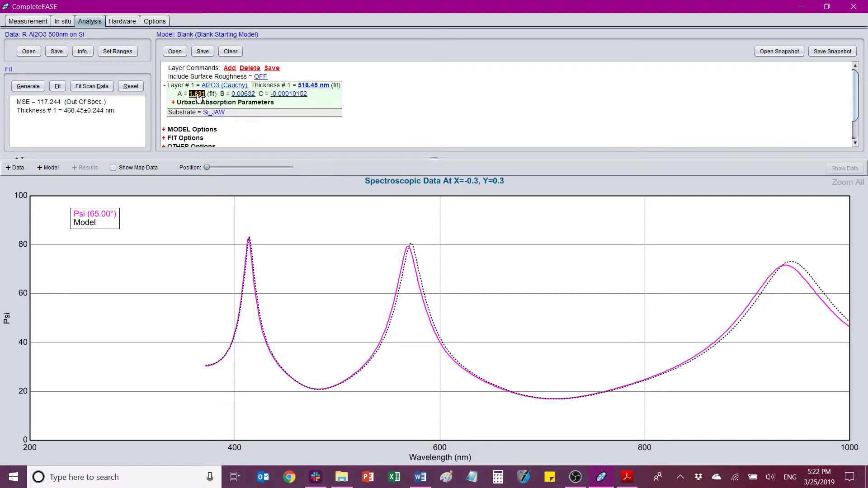
left_click(243, 95)
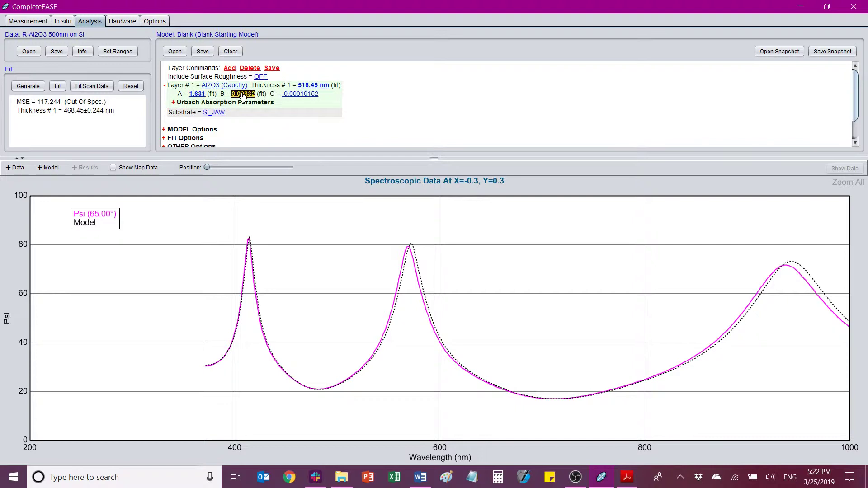
left_click(56, 86)
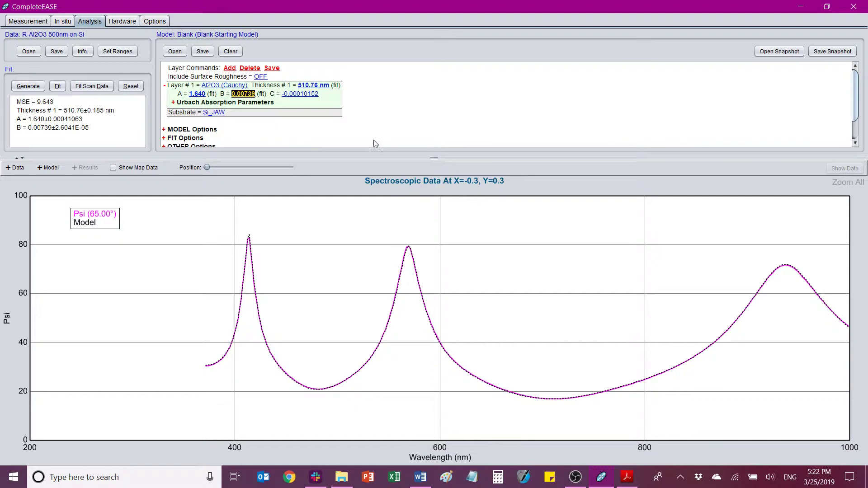
Fix Cauchy C at 0 and refit the Psi data: 510.82 nm, B = 0.00665, MSE 9.184.
left_click(302, 95)
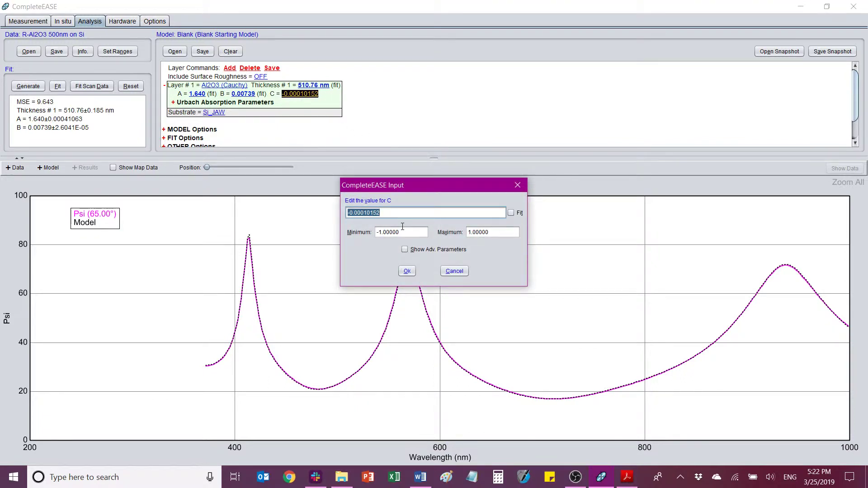
type("0")
left_click(407, 271)
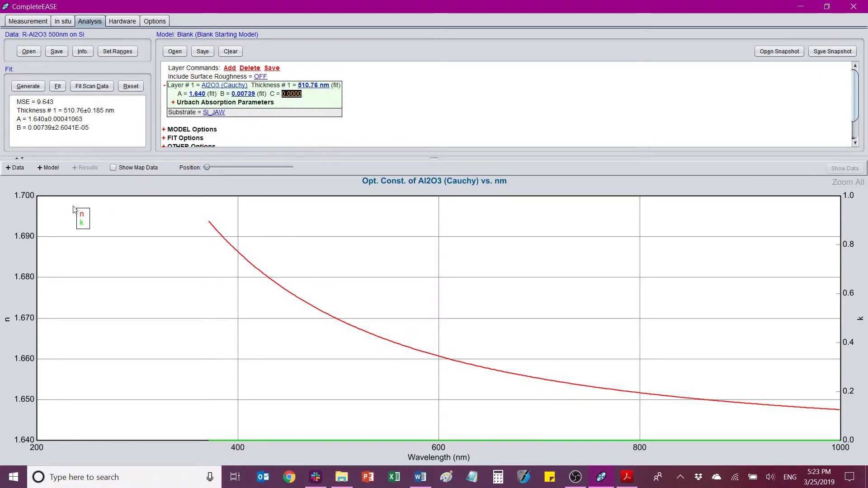
left_click(21, 169)
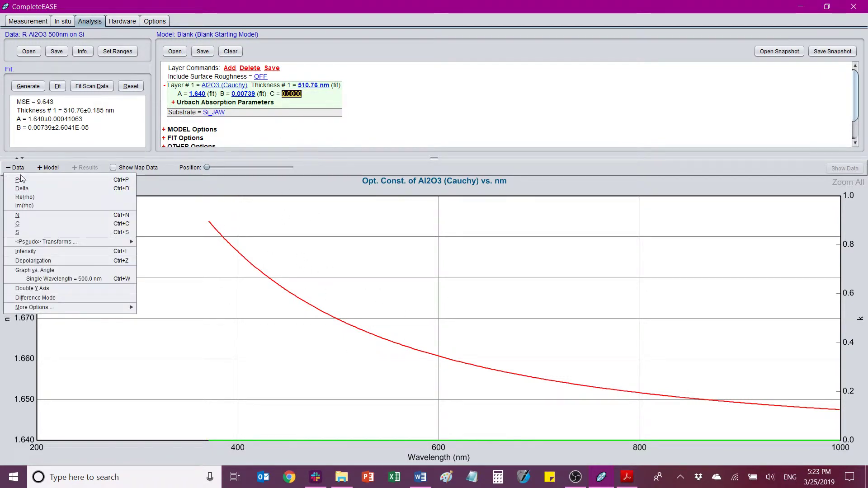
left_click(20, 180)
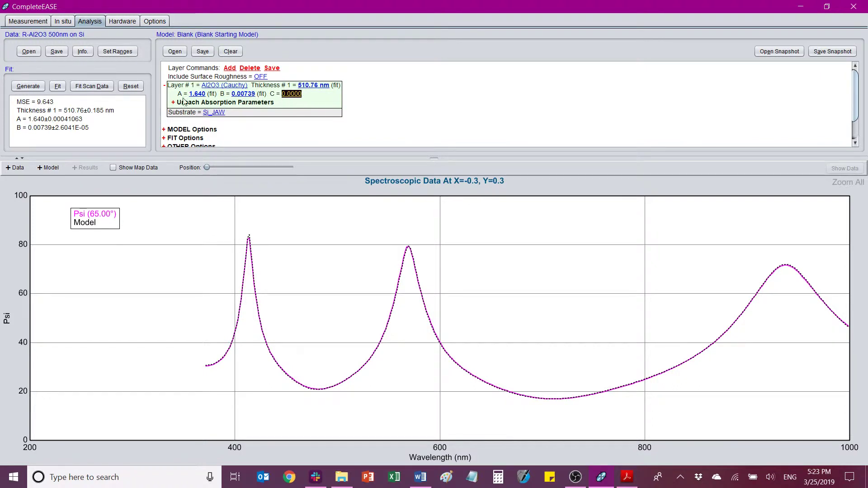
left_click(62, 88)
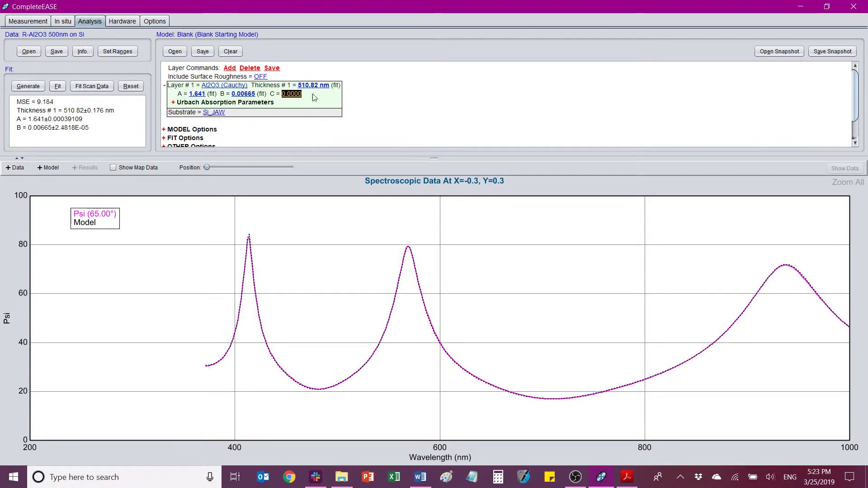
mouse_move(340, 287)
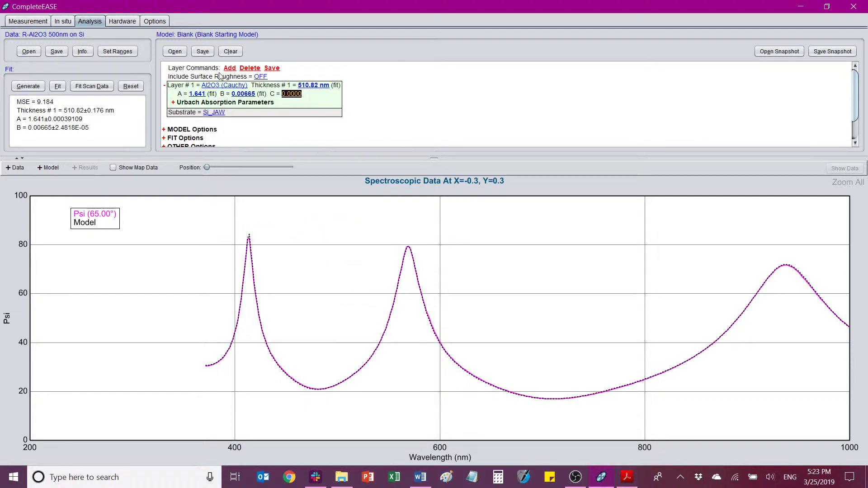
Turn on surface roughness and refit, giving 3.35 nm roughness, 510.96 nm thickness, MSE 6.780.
left_click(261, 77)
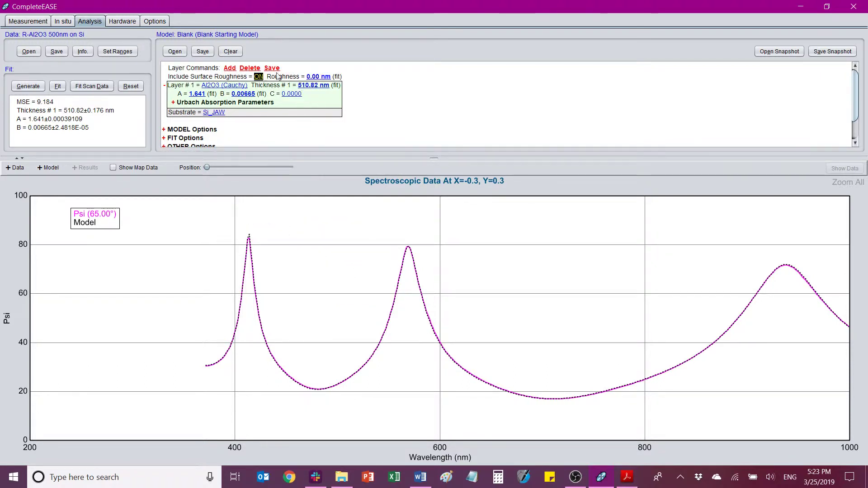
left_click(58, 87)
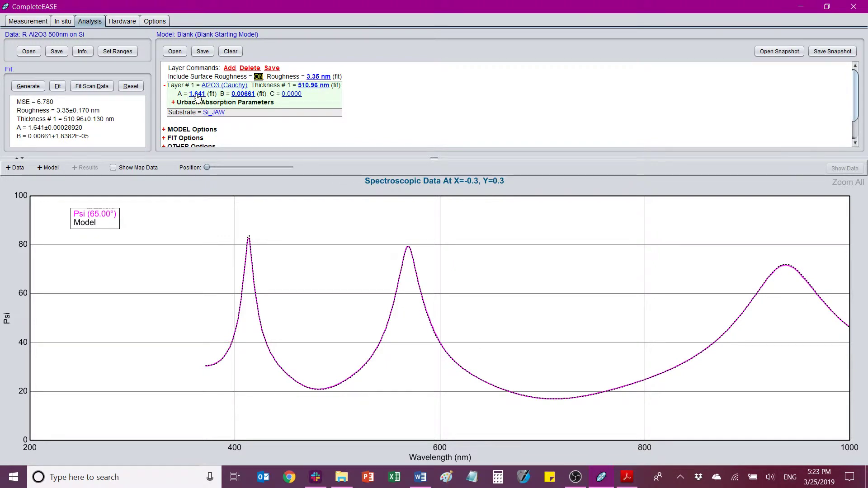
Select all five angles (55–75°) and refit: roughness 3.20 nm, thickness 511.56 nm, MSE 6.707.
left_click(112, 52)
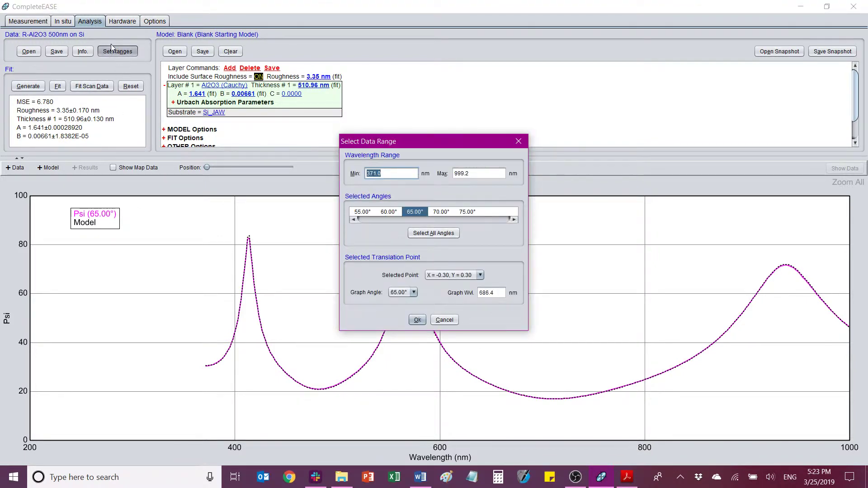
left_click(441, 233)
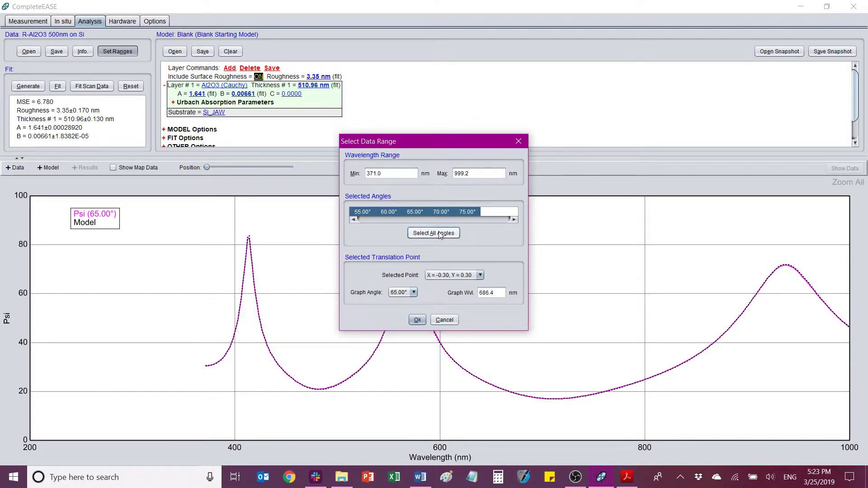
left_click(415, 320)
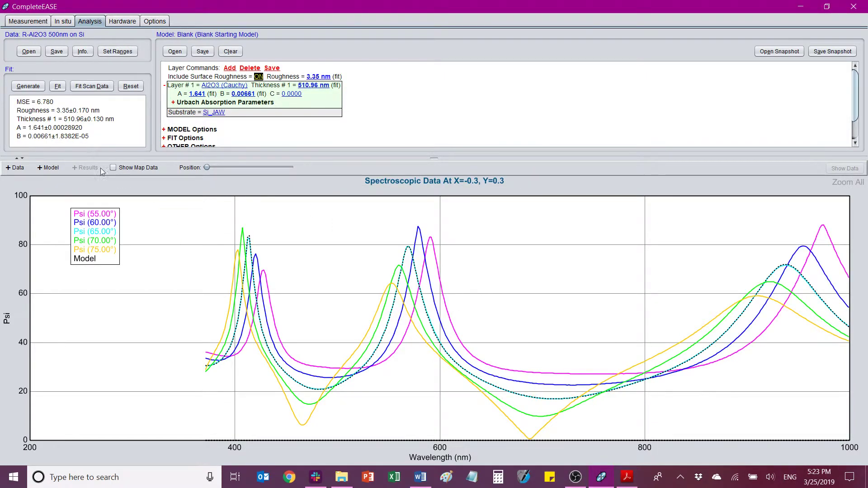
left_click(56, 87)
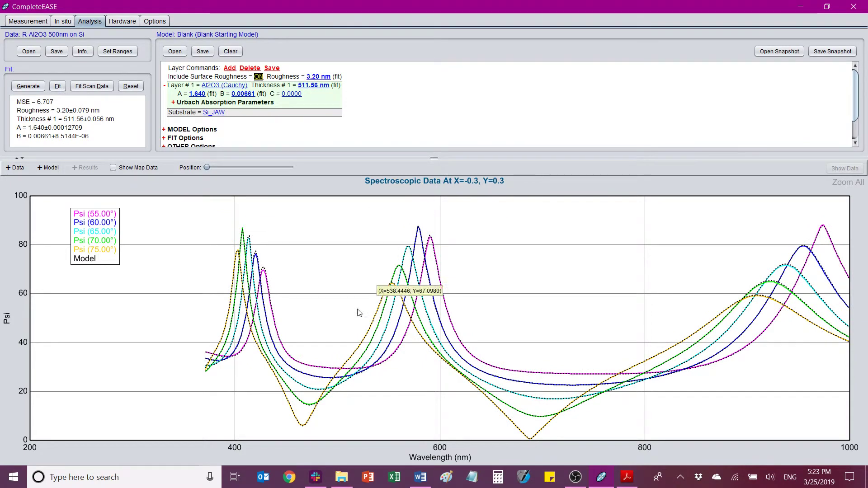
Zoom the graph into the 570–610 nm peak region, then restore the full wavelength range.
left_click_drag(382, 226, 484, 257)
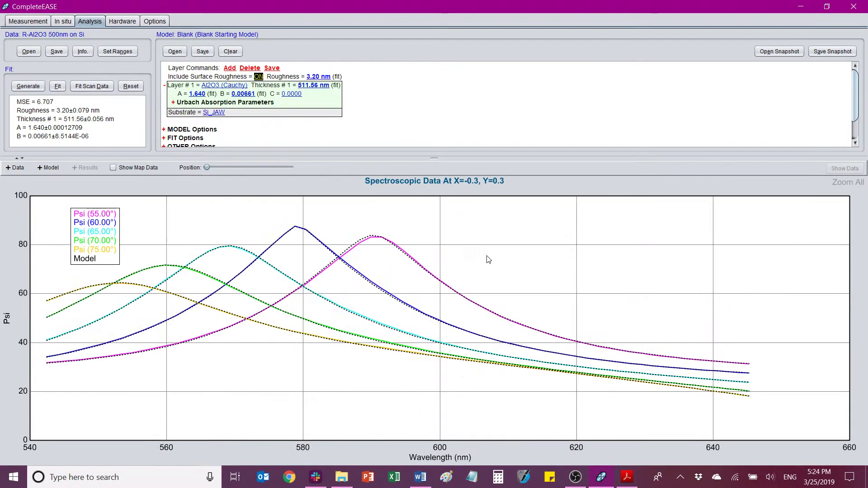
left_click_drag(239, 215, 453, 277)
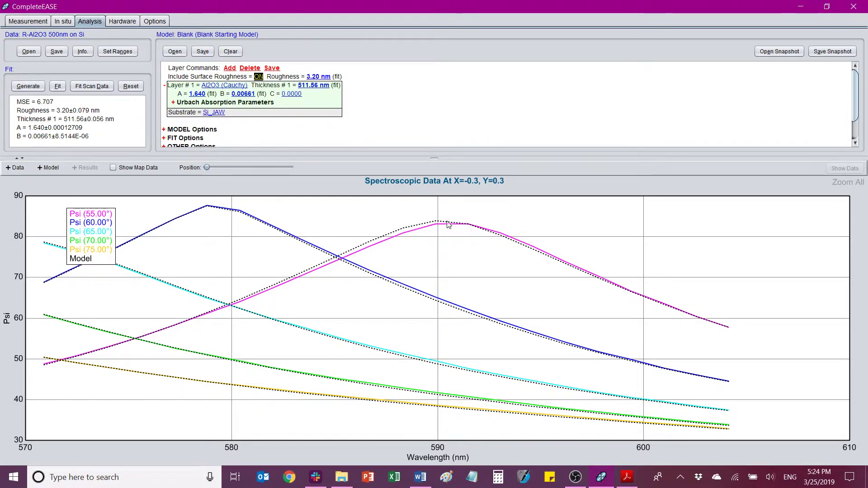
double_click(394, 220)
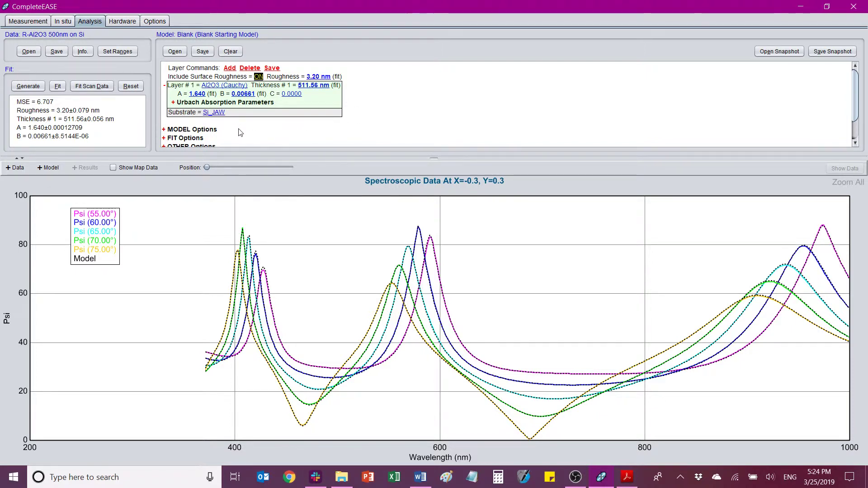
Move the Position slider to scan point X=-0.3, Y=0.3 to view its five Psi curves.
scroll(348, 117, "down", 1)
scroll(347, 117, "up", 1)
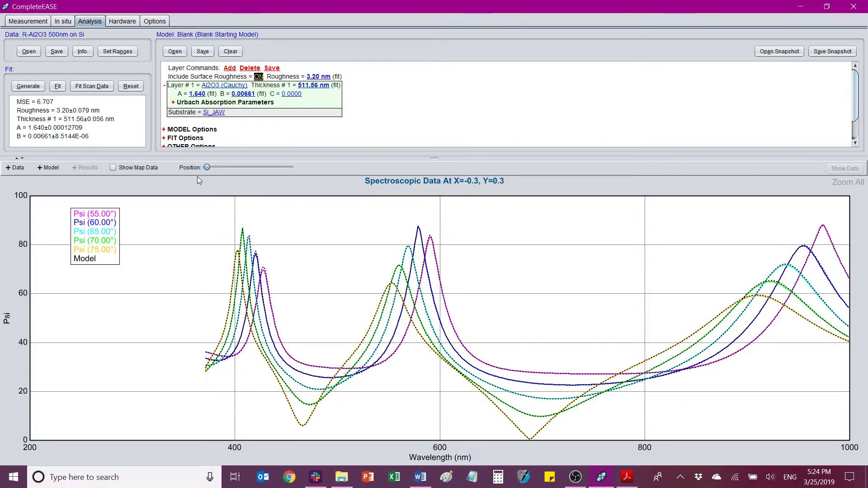
mouse_move(209, 168)
left_mouse_down()
mouse_move(287, 168)
mouse_move(208, 170)
left_mouse_up()
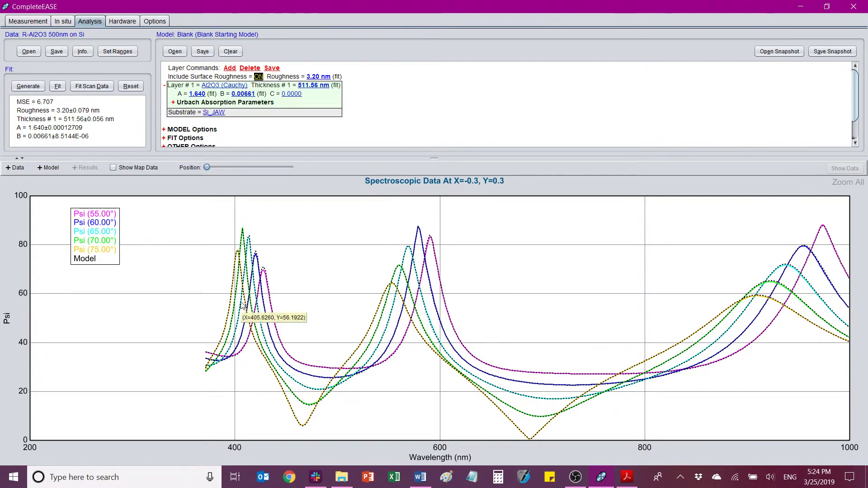
Fit every scan point and step through them; final fit gives MSE 6.882, 2.95 nm roughness, 522.57 nm.
left_click_drag(208, 168, 228, 168)
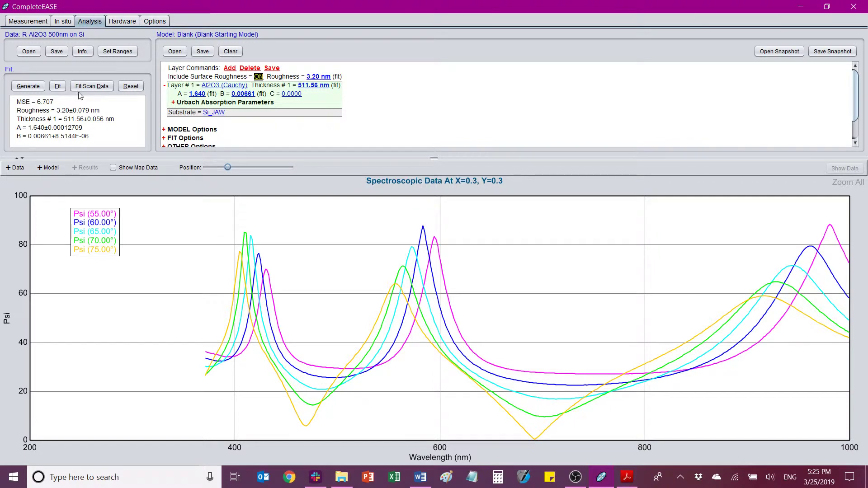
left_click(90, 86)
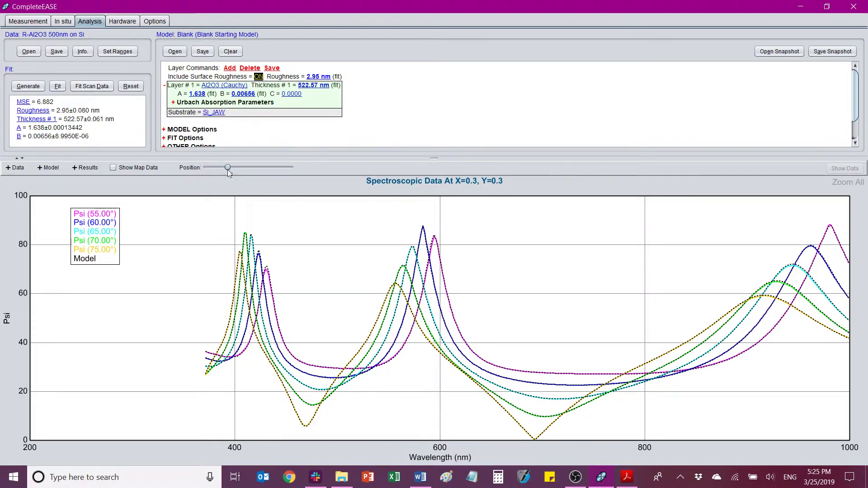
left_click_drag(228, 172, 196, 168)
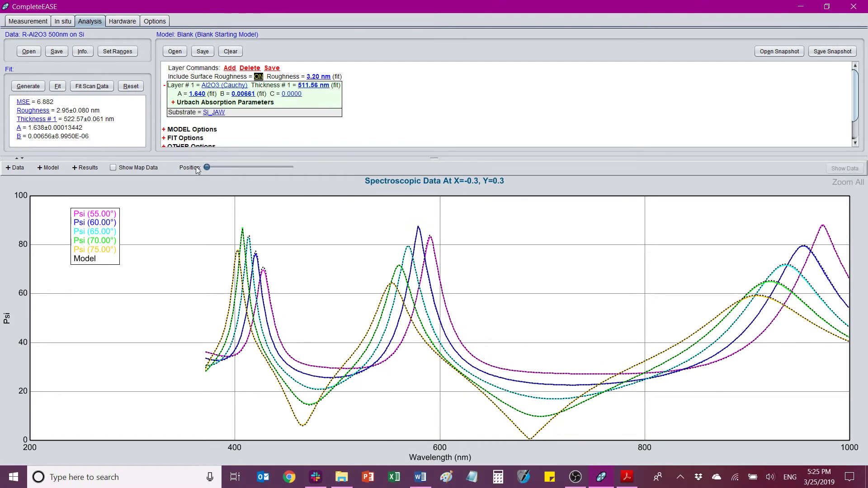
Show the scan data as a Psi map spanning 17.95 to 19.17, confirming the data ranges.
left_click(113, 167)
mouse_move(361, 240)
mouse_move(490, 256)
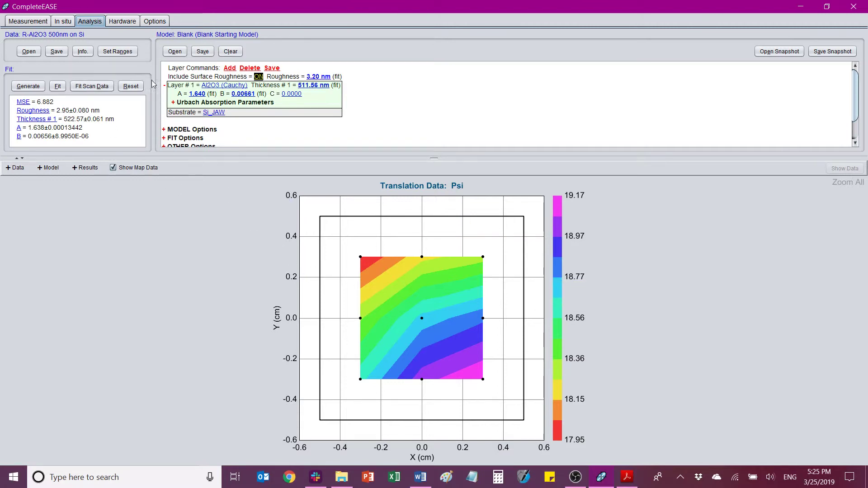
left_click(116, 51)
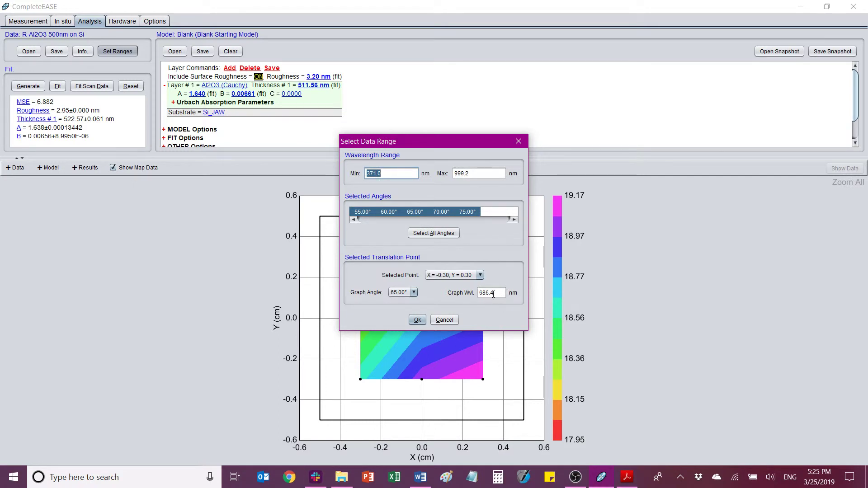
left_click(417, 319)
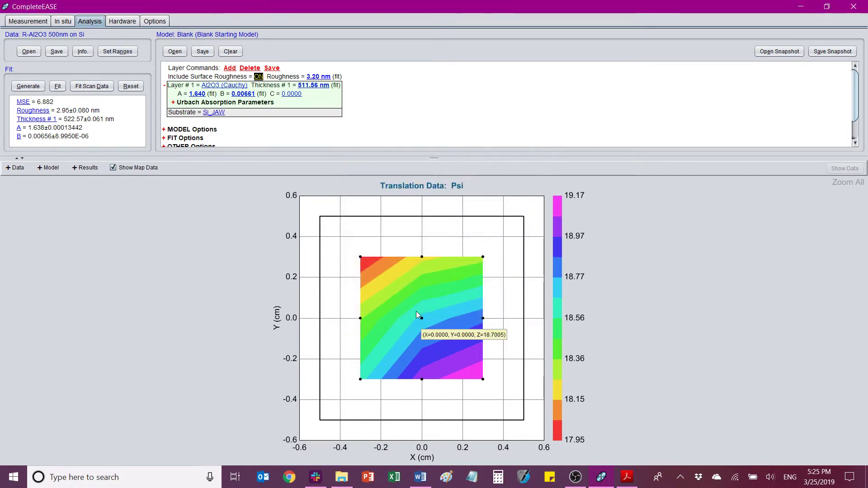
left_click(82, 168)
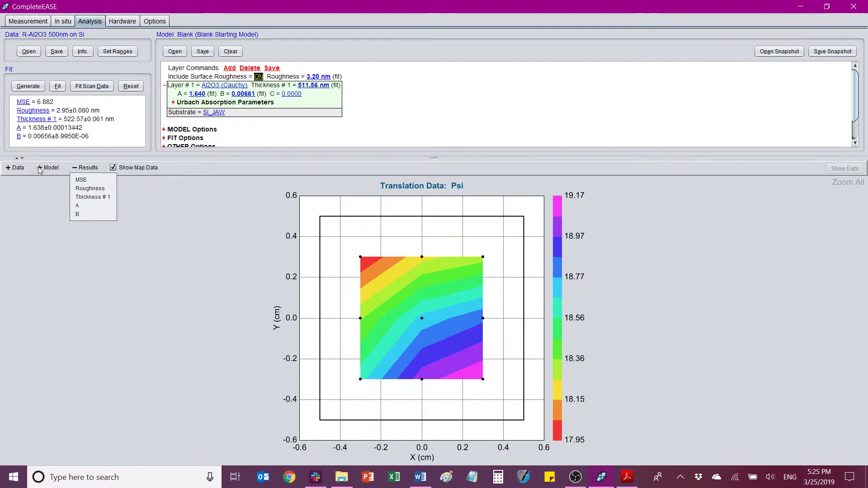
Map Thickness # 1 over the chip (511.56–522.57 nm) and read values at individual points.
left_click(97, 197)
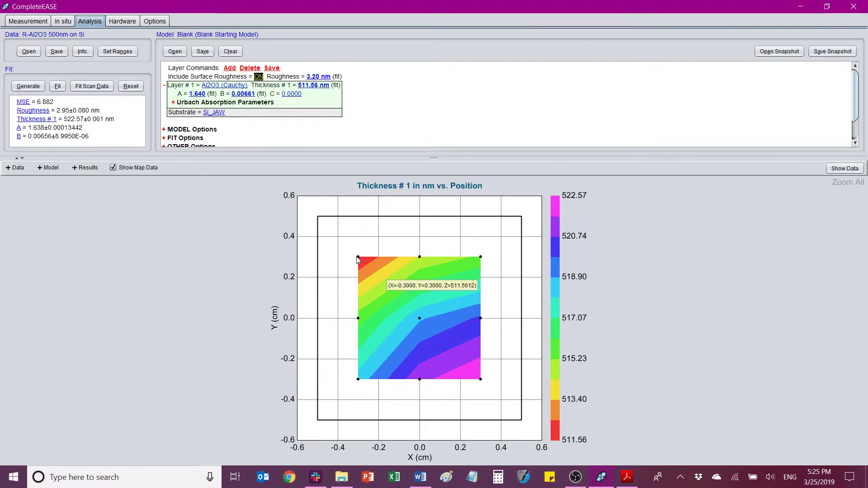
mouse_move(482, 384)
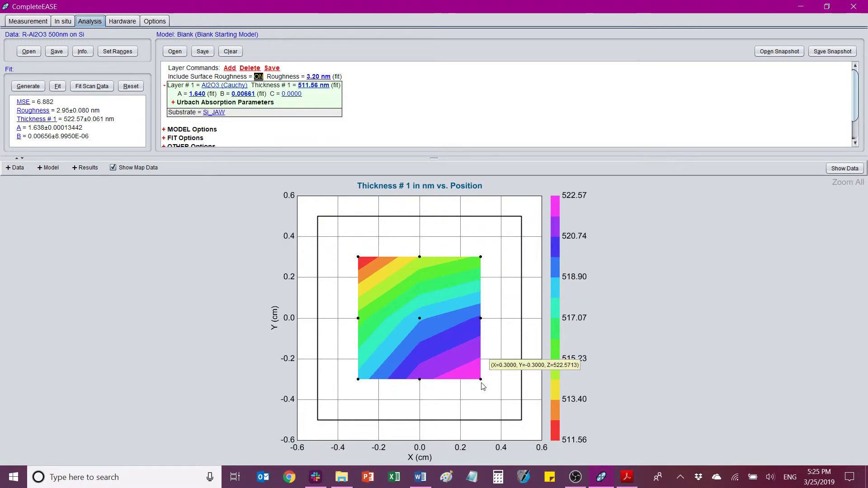
mouse_move(430, 401)
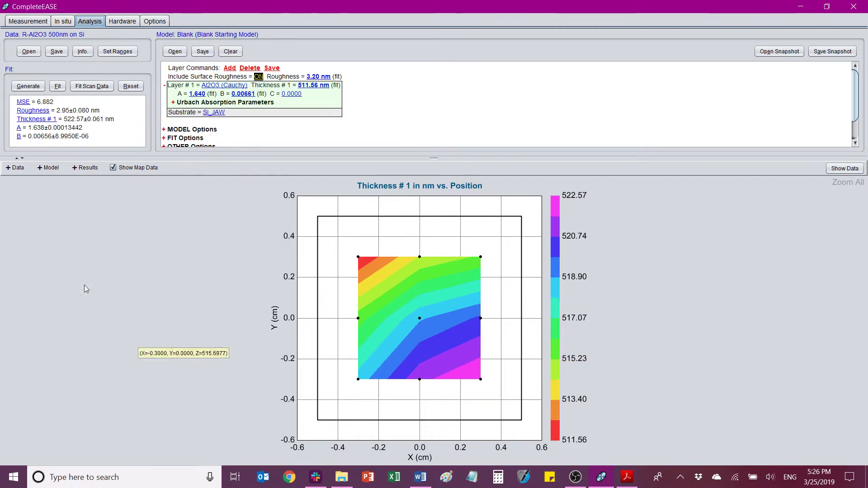
left_click(48, 168)
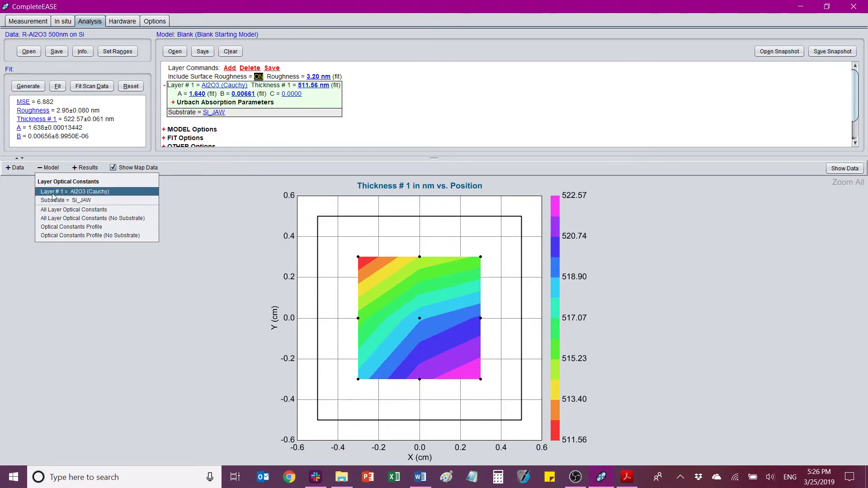
left_click(73, 194)
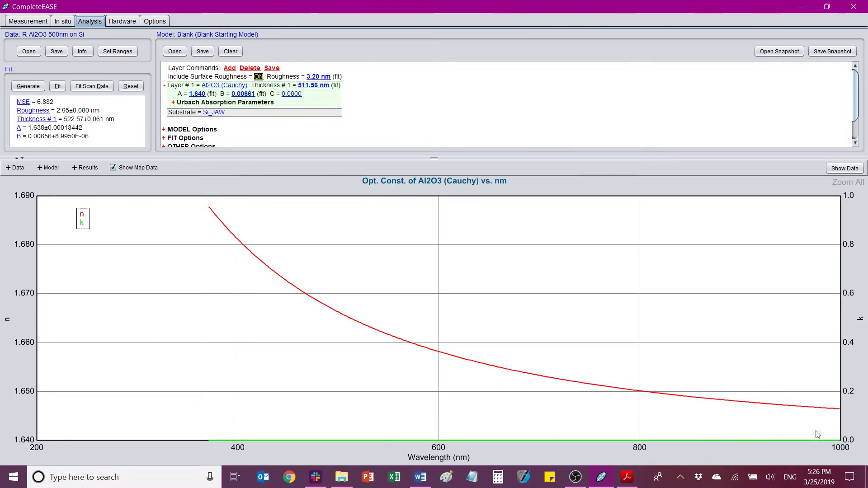
mouse_move(264, 377)
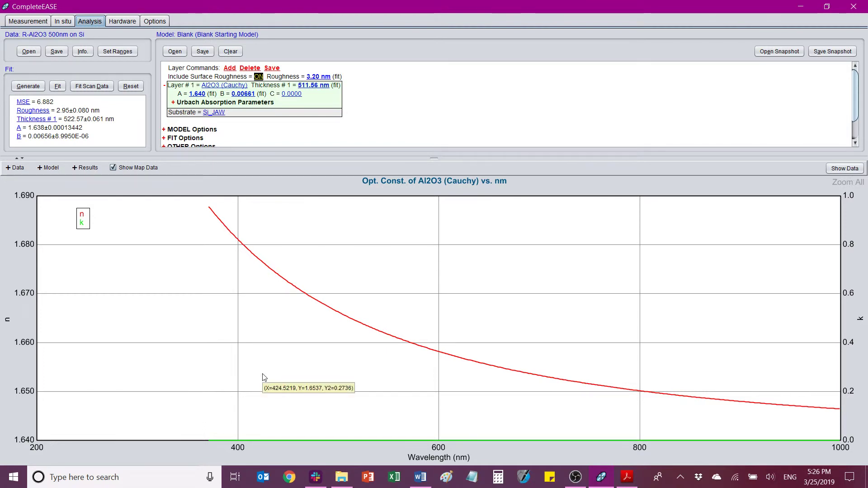
left_click(78, 169)
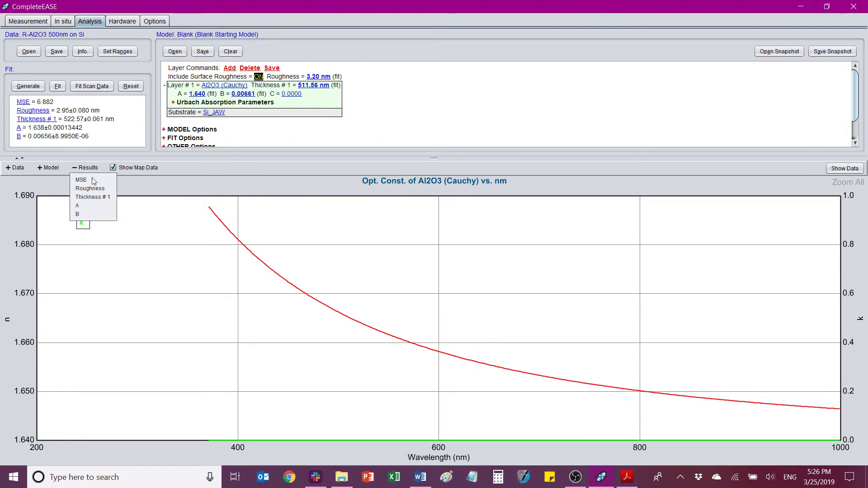
left_click(205, 202)
mouse_move(212, 220)
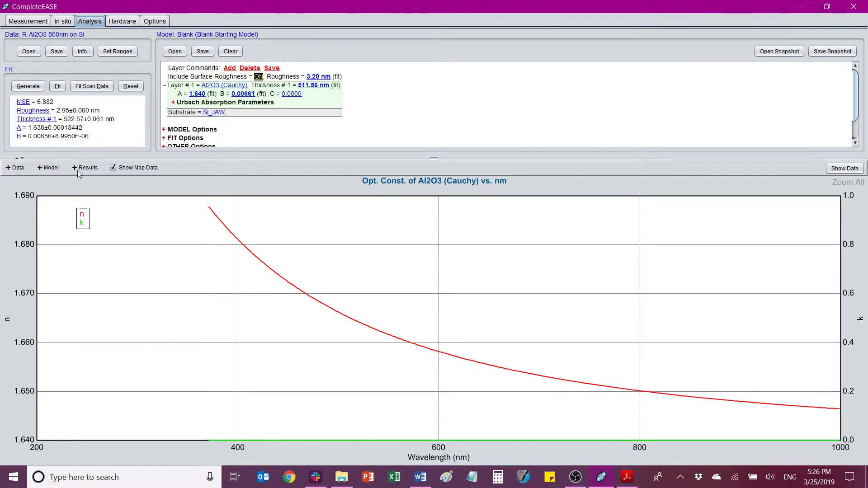
Return to the map view and map Thickness # 1 across the chip positions.
left_click(48, 168)
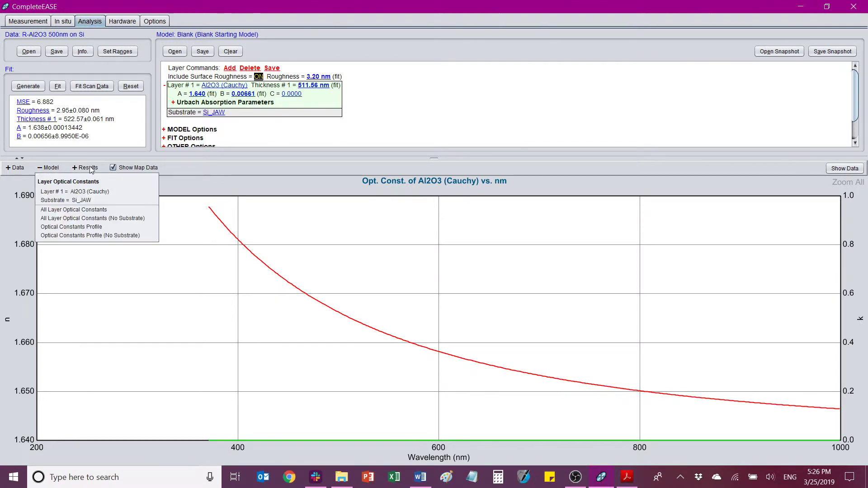
left_click(113, 168)
left_click(114, 168)
left_click(114, 167)
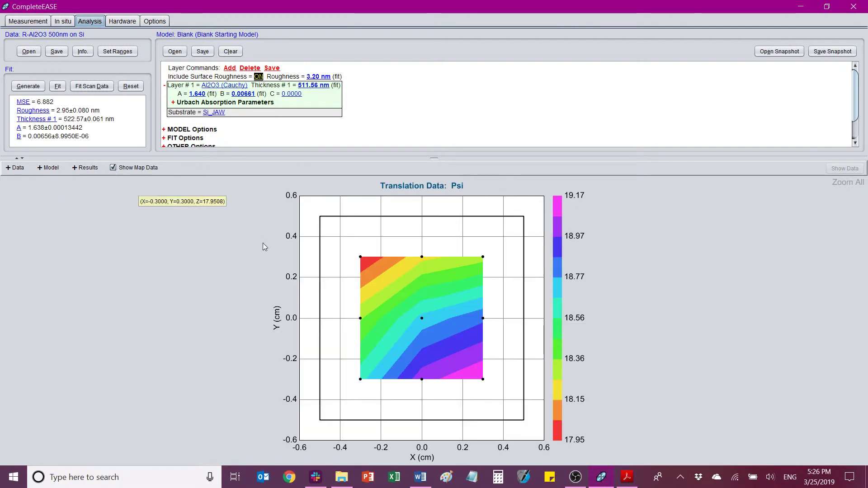
left_click(91, 169)
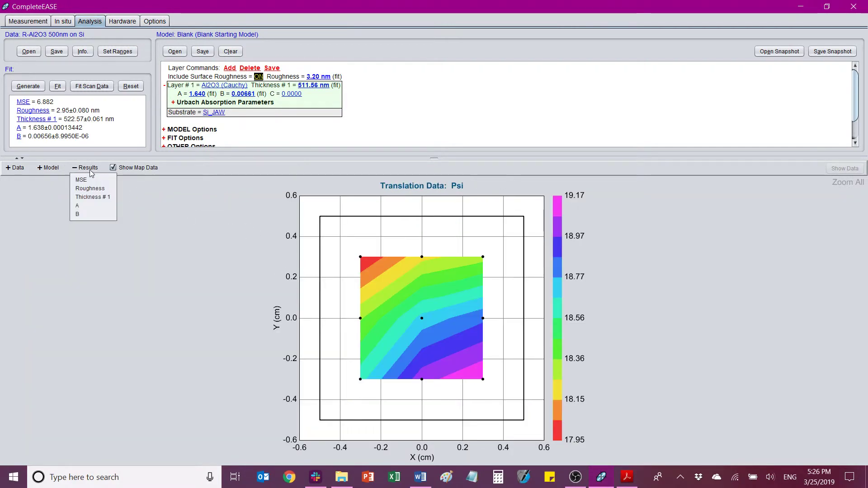
left_click(93, 196)
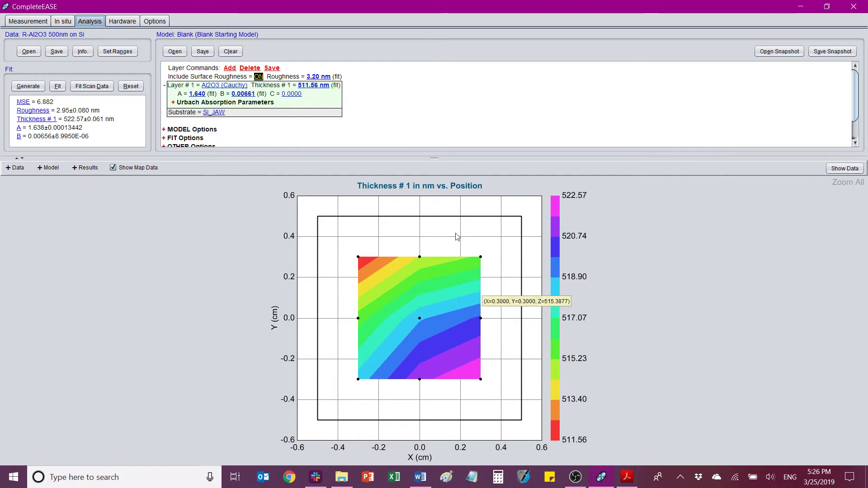
mouse_move(494, 345)
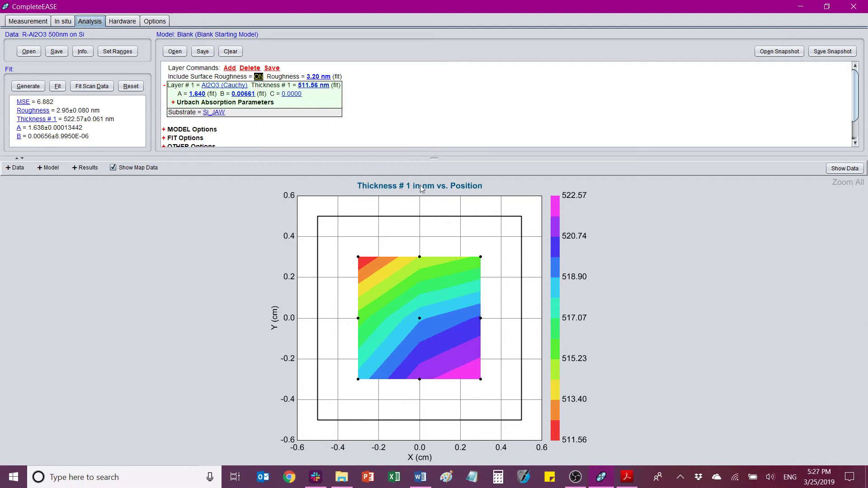
scroll(193, 93, "down", 3)
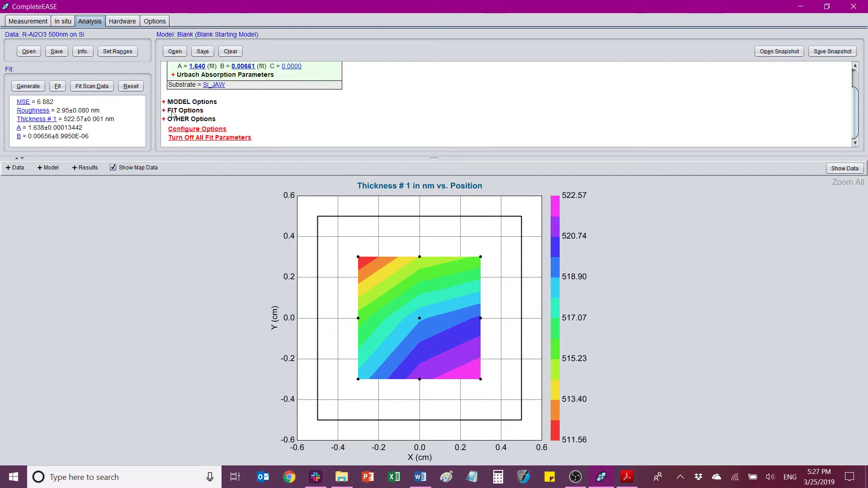
Expand the model and fit options and turn Include Derived Parameters ON.
left_click(216, 104)
scroll(216, 106, "down", 3)
left_click(164, 113)
scroll(196, 103, "down", 5)
scroll(181, 120, "up", 5)
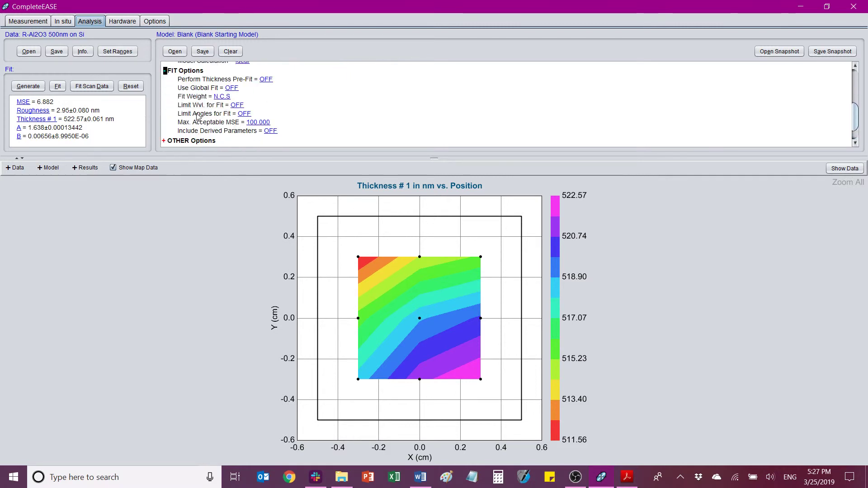
scroll(163, 93, "down", 5)
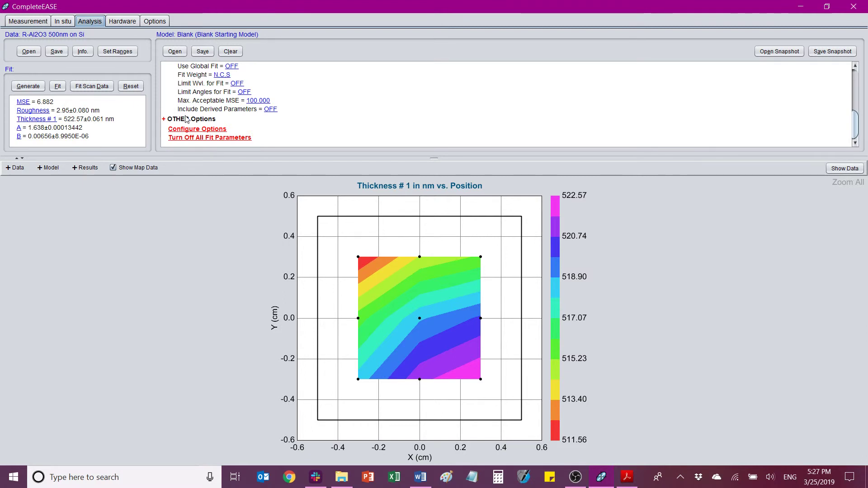
left_click(267, 111)
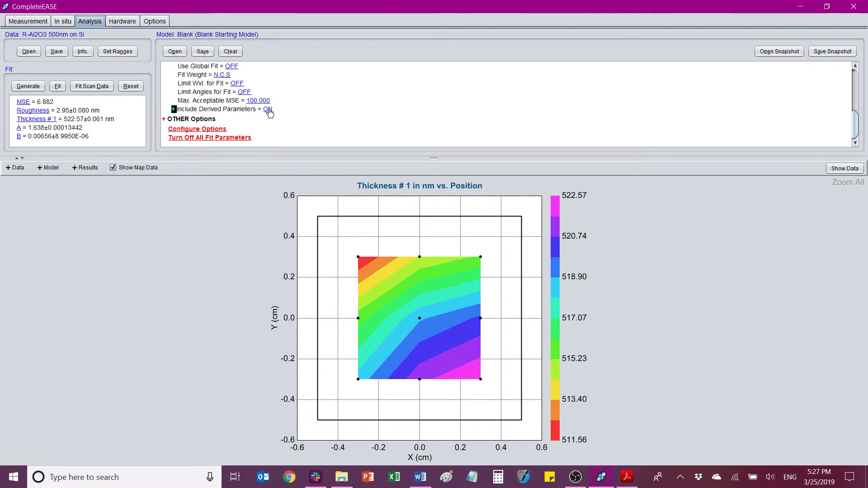
Set the derived parameter type to n, adding n of Al2O3 (Cauchy) @ 632.8 nm = 1.6548.
left_click(173, 110)
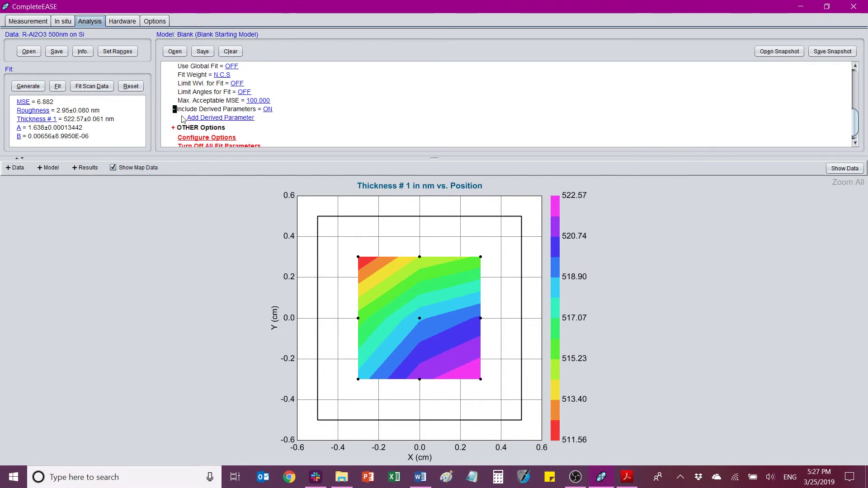
scroll(213, 111, "down", 1)
scroll(269, 116, "down", 2)
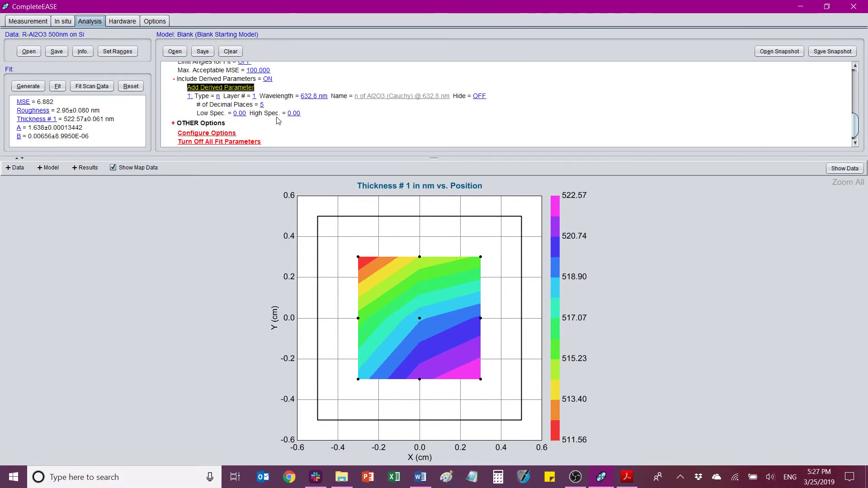
left_click(218, 96)
scroll(408, 240, "down", 3)
scroll(408, 240, "up", 3)
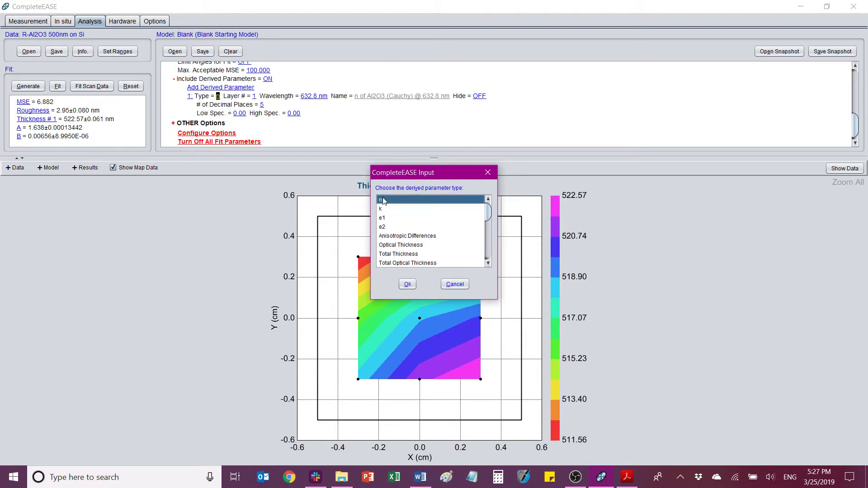
left_click(406, 283)
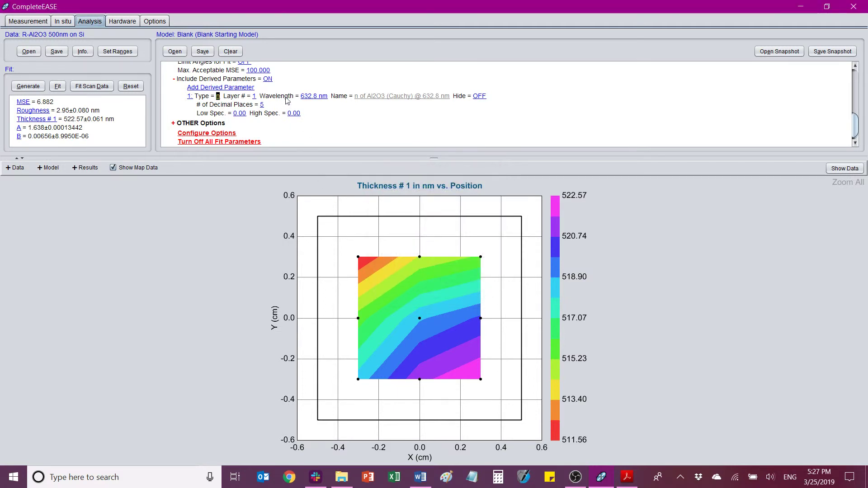
scroll(387, 101, "up", 10)
scroll(286, 93, "down", 5)
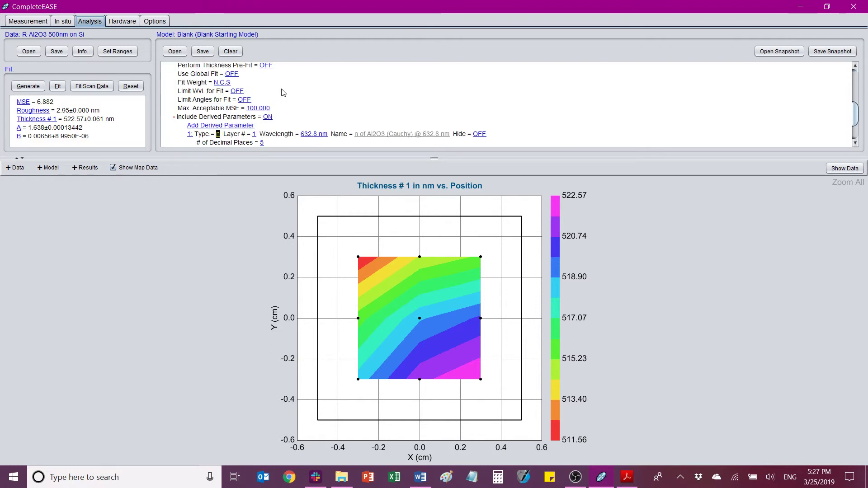
scroll(291, 93, "down", 1)
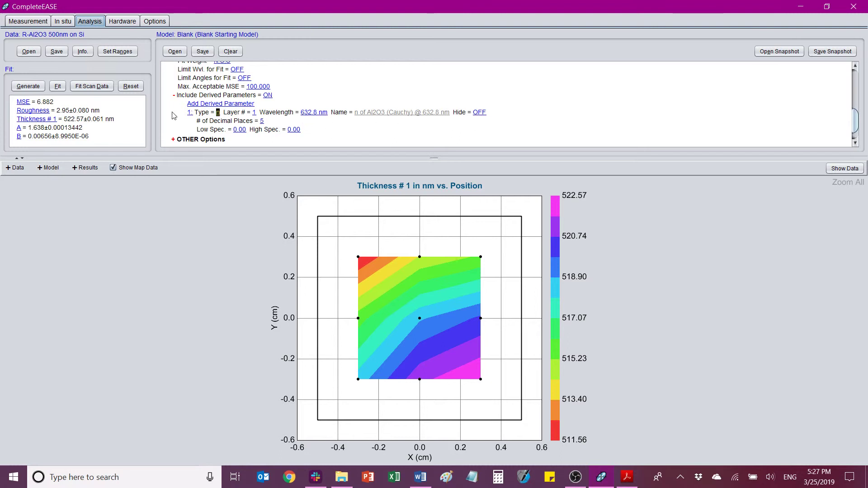
scroll(171, 115, "up", 1)
Refit all scan points and map n of Al2O3 (Cauchy) @ 632.8 nm, ranging 1.65484–1.65632.
left_click(87, 88)
scroll(128, 115, "down", 1)
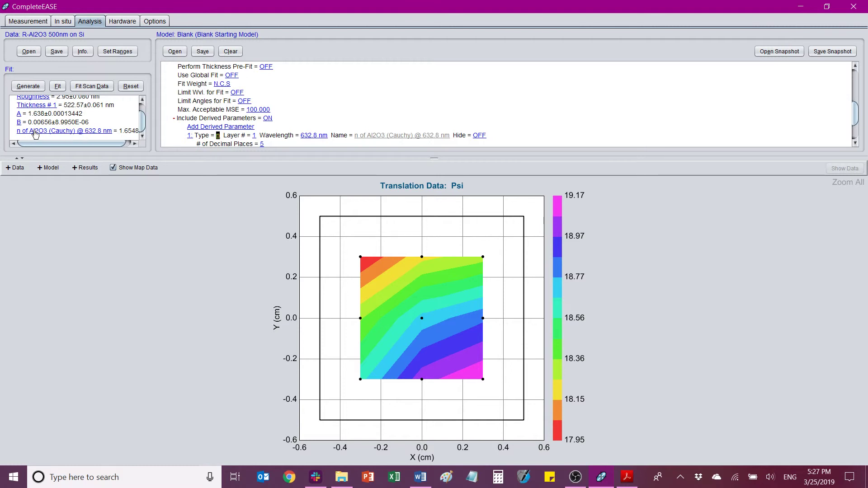
left_click(80, 168)
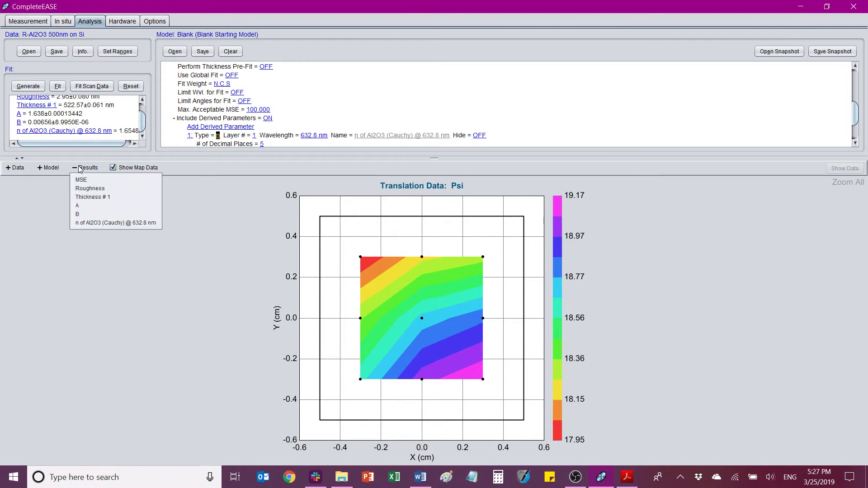
left_click(103, 223)
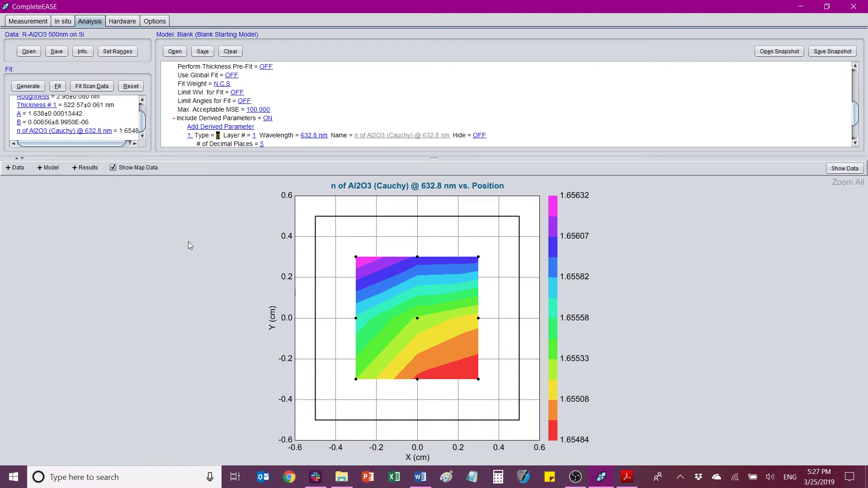
mouse_move(173, 244)
scroll(486, 121, "up", 5)
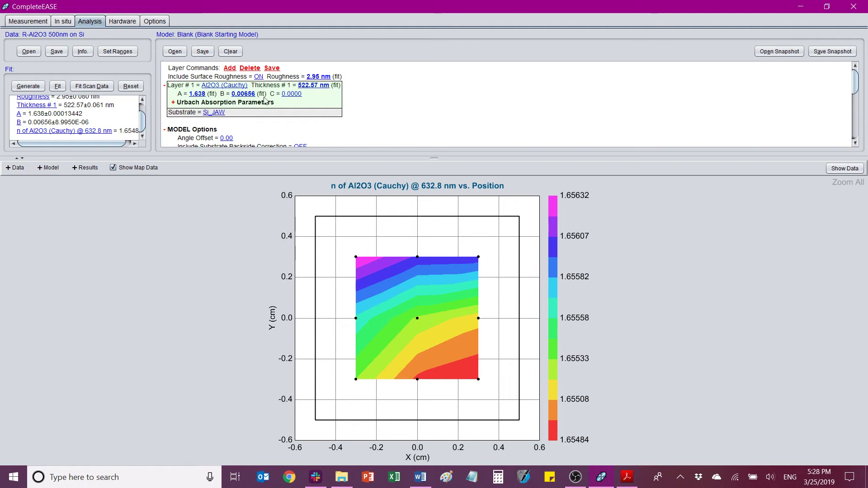
Swap layer 1 to the Basic library Cauchy.mat (A 1.450) and refit: MSE 6.707, 511.56 nm.
left_click(221, 86)
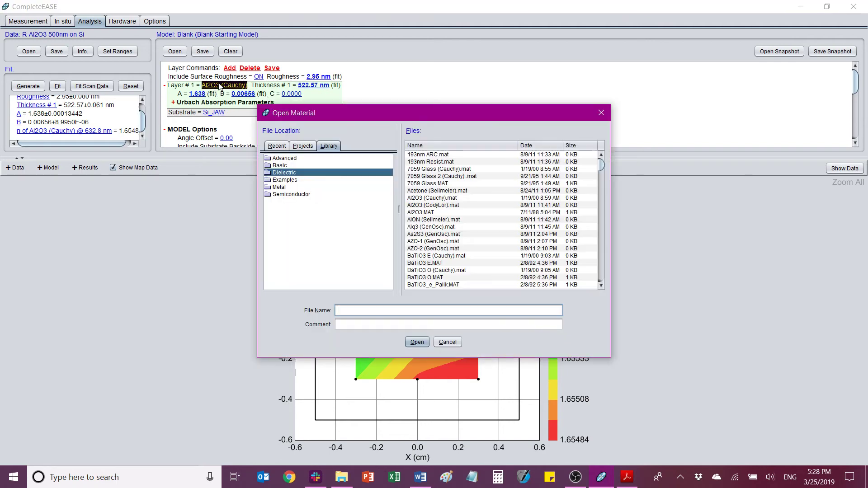
left_click(282, 166)
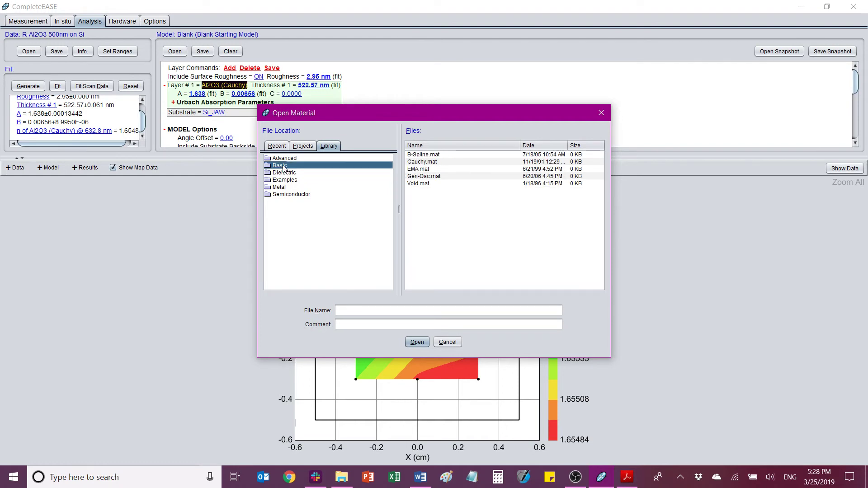
left_click(418, 162)
left_click(416, 342)
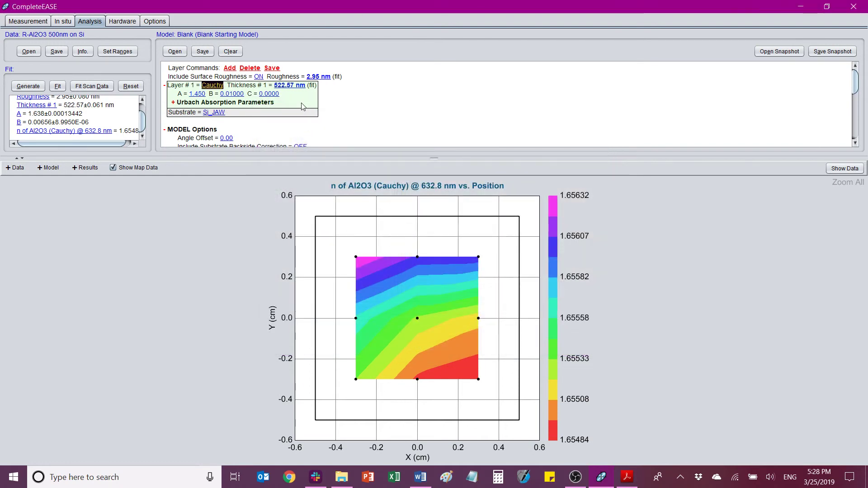
key("Tab")
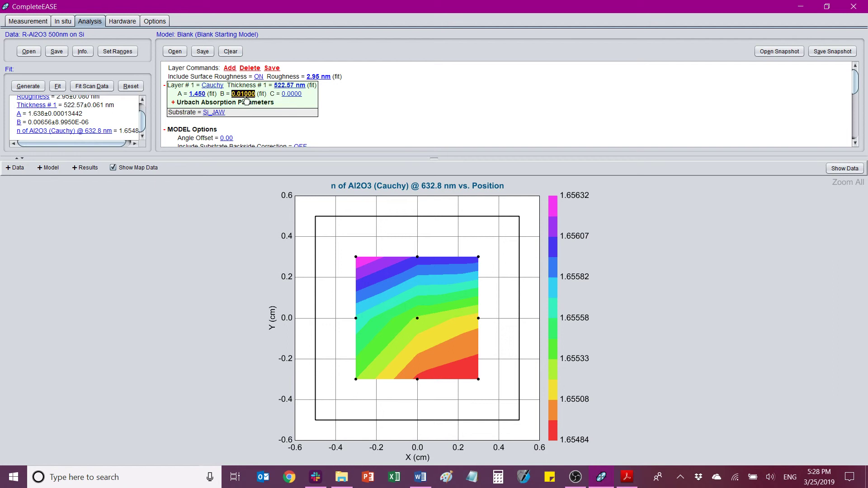
left_click(58, 87)
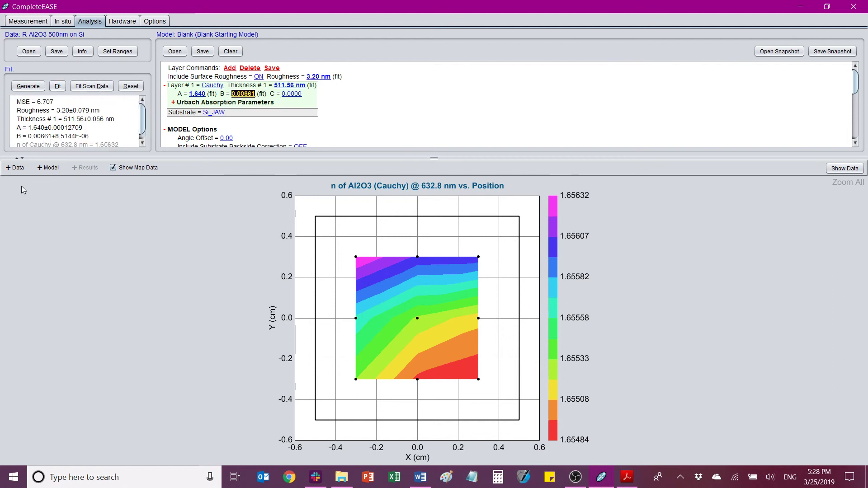
Plot Psi as spectra at a single point instead of a map over the chip.
left_click(18, 168)
left_click(19, 179)
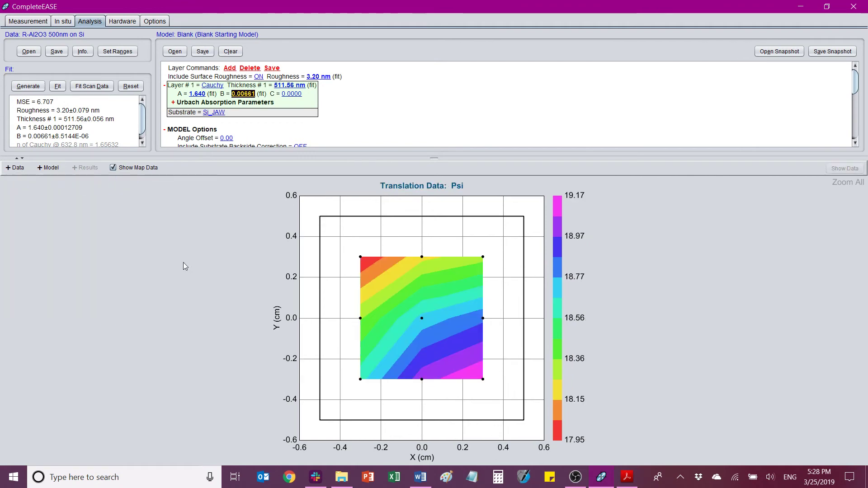
left_click(113, 168)
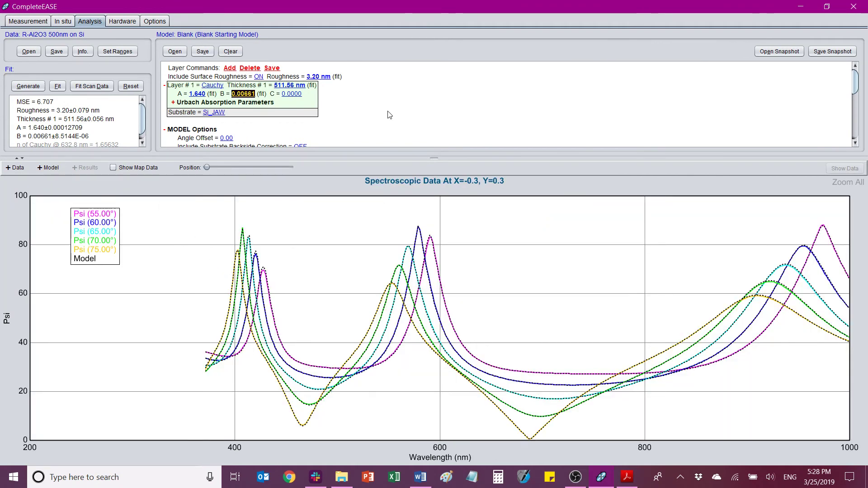